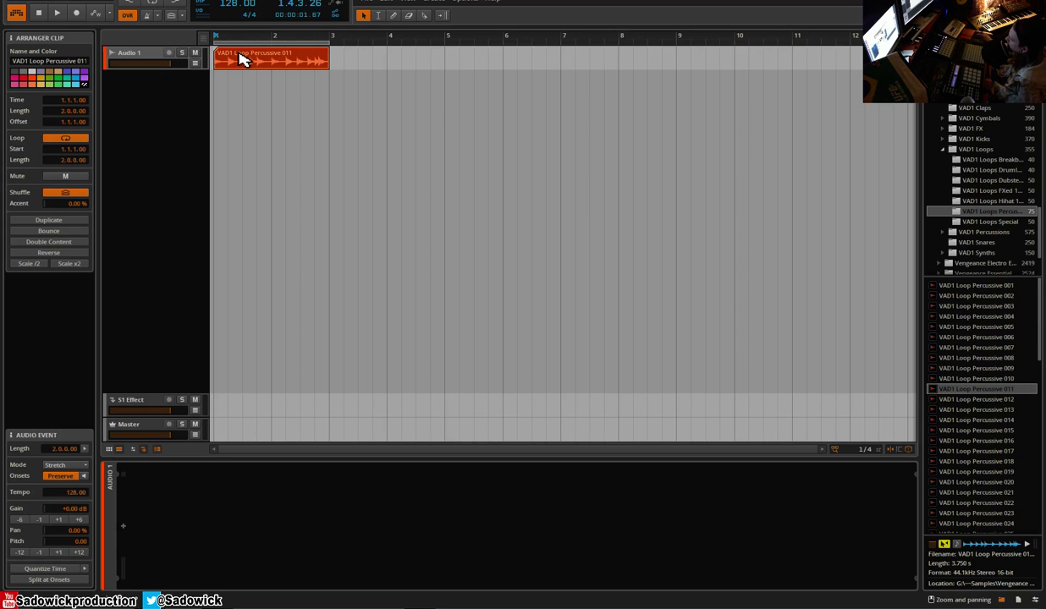
Audition the percussive loop and insert a Bit-8 effect on Audio 1 with its gate threshold at -96.0 dB
key(space)
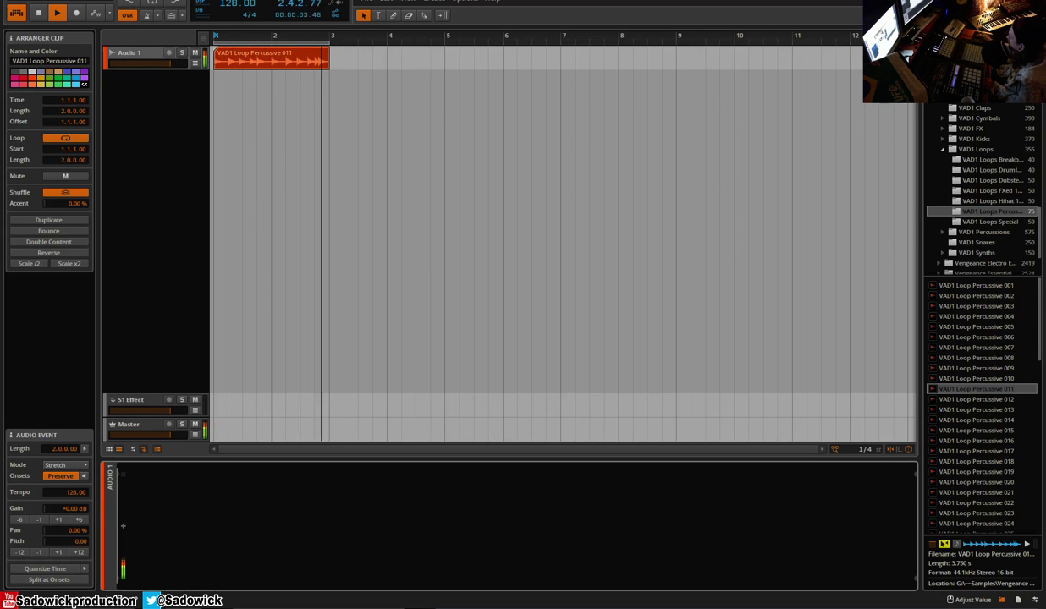
key(space)
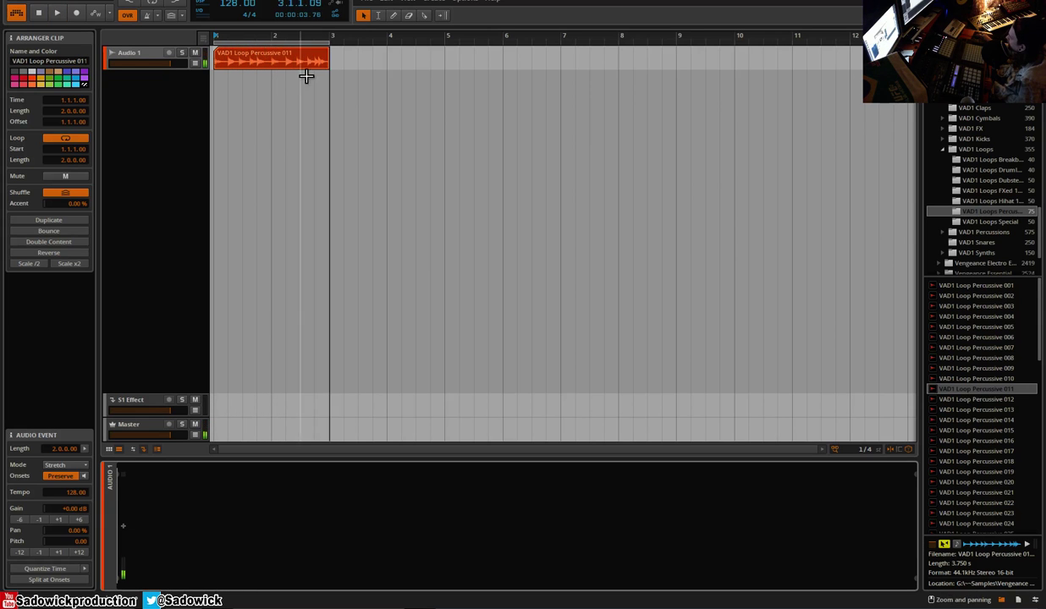
click(127, 528)
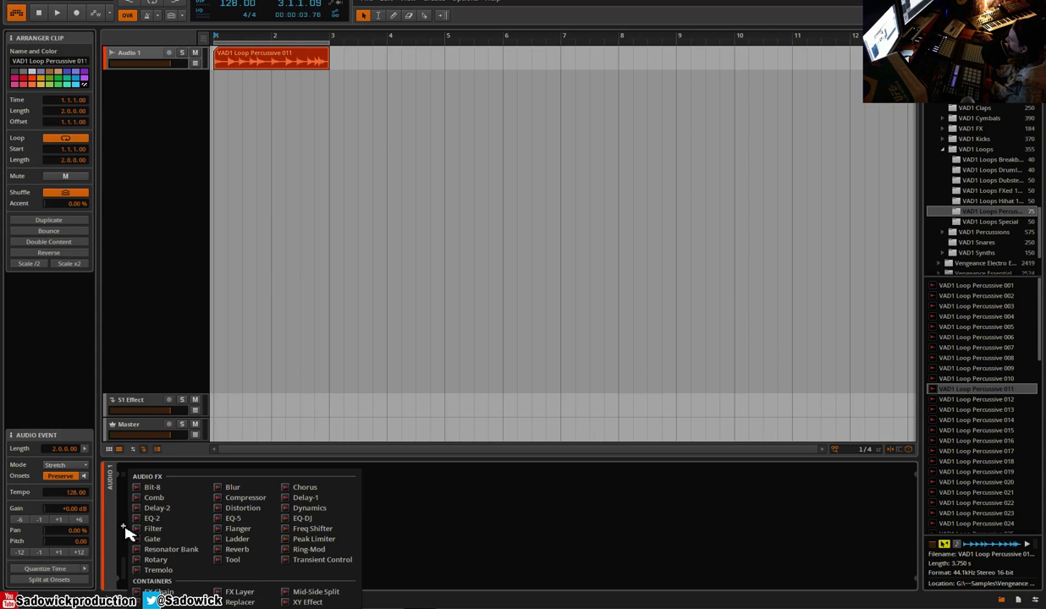
click(187, 497)
drag(160, 496, 158, 575)
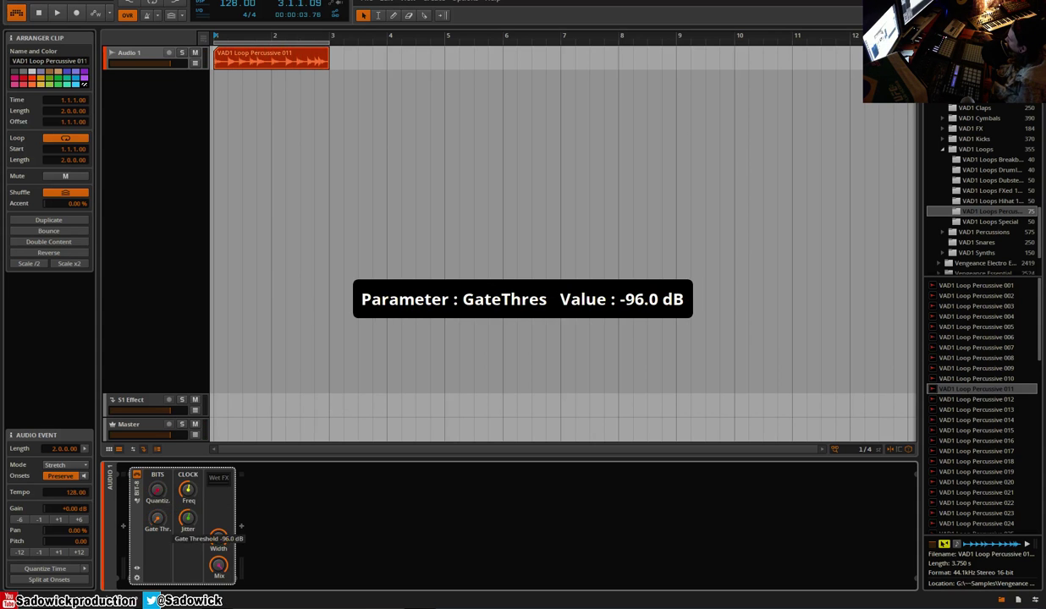
Adjust the Bit-8 clock frequency and expand Audio 1's automation lane showing that Frequency parameter
key(space)
mouse_move(188, 505)
mouse_down()
mouse_move(188, 474)
mouse_move(188, 521)
mouse_move(188, 461)
mouse_move(190, 501)
mouse_up()
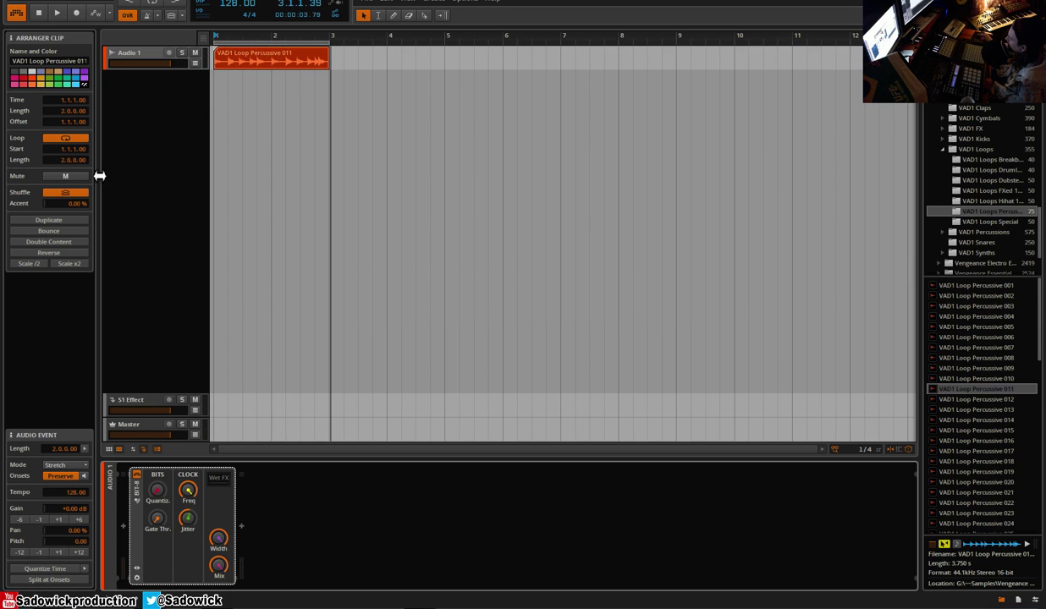
click(196, 64)
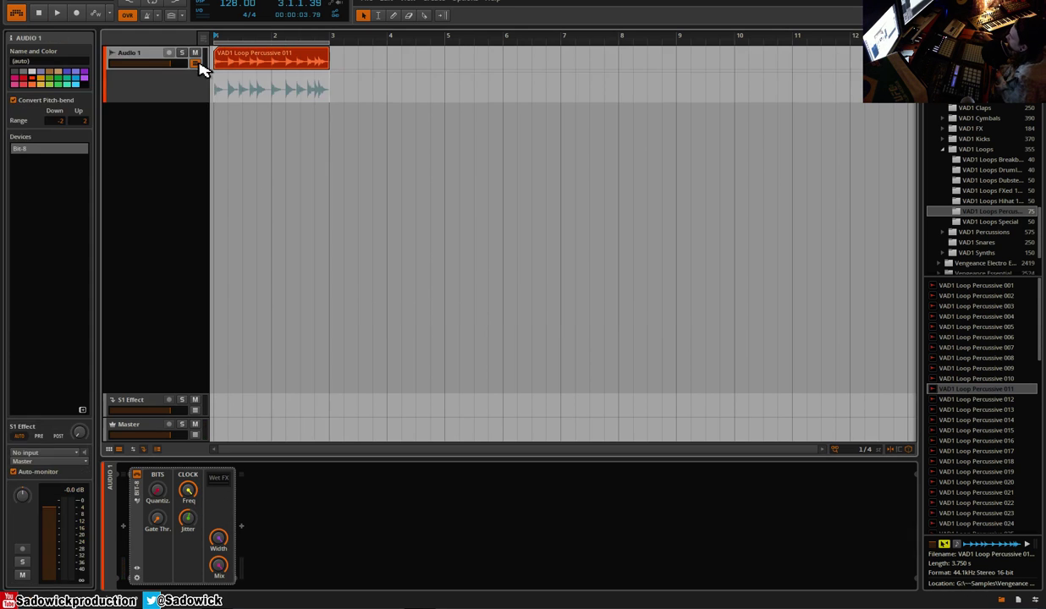
mouse_move(190, 484)
mouse_down()
mouse_move(190, 516)
mouse_move(193, 491)
mouse_up()
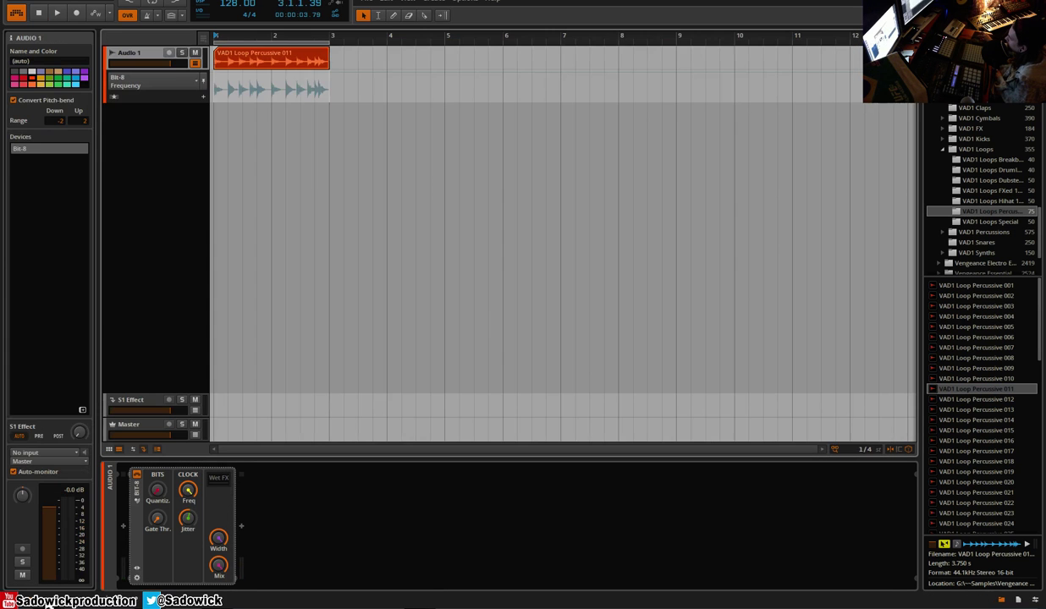
Open the VAD1 Loop Percussive 011 clip in the detail editor and enlarge the Bit-8 Frequency automation lane
click(286, 57)
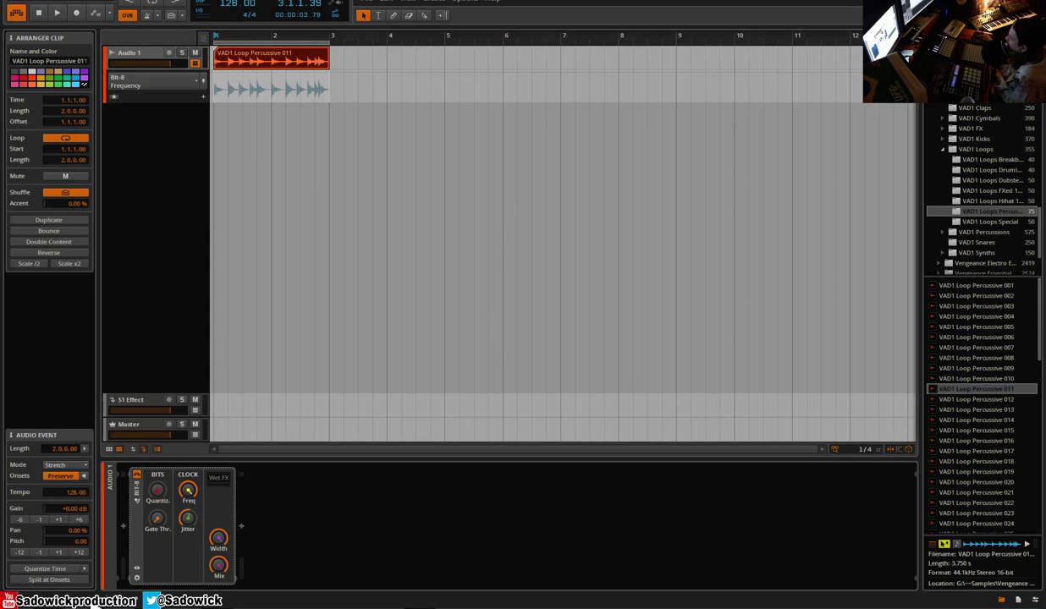
click(90, 597)
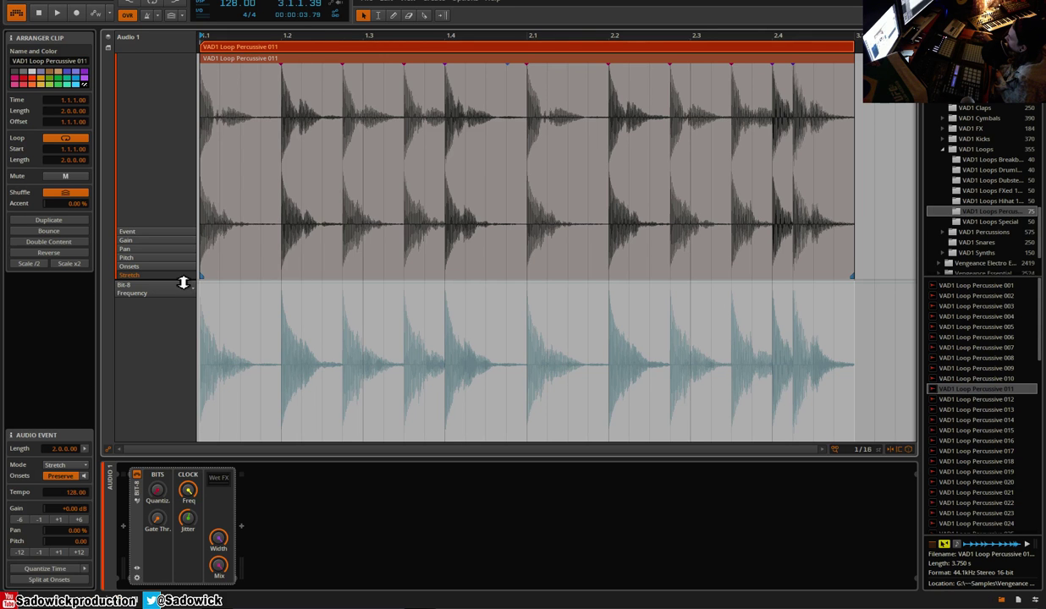
drag(183, 282, 184, 258)
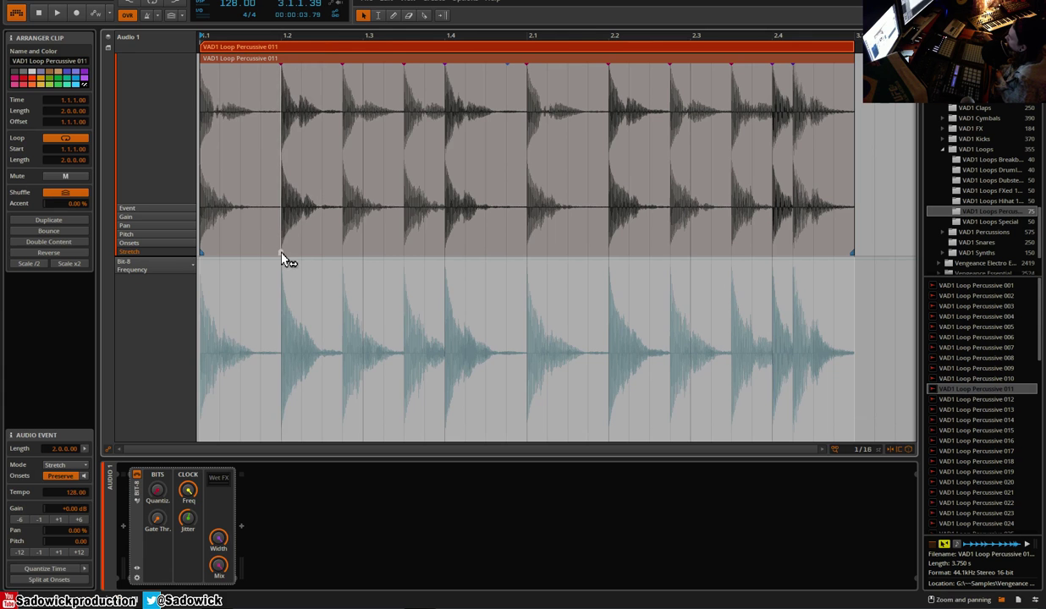
mouse_move(282, 259)
mouse_down()
mouse_move(416, 262)
mouse_move(378, 256)
mouse_move(350, 218)
mouse_up()
click(396, 5)
click(397, 16)
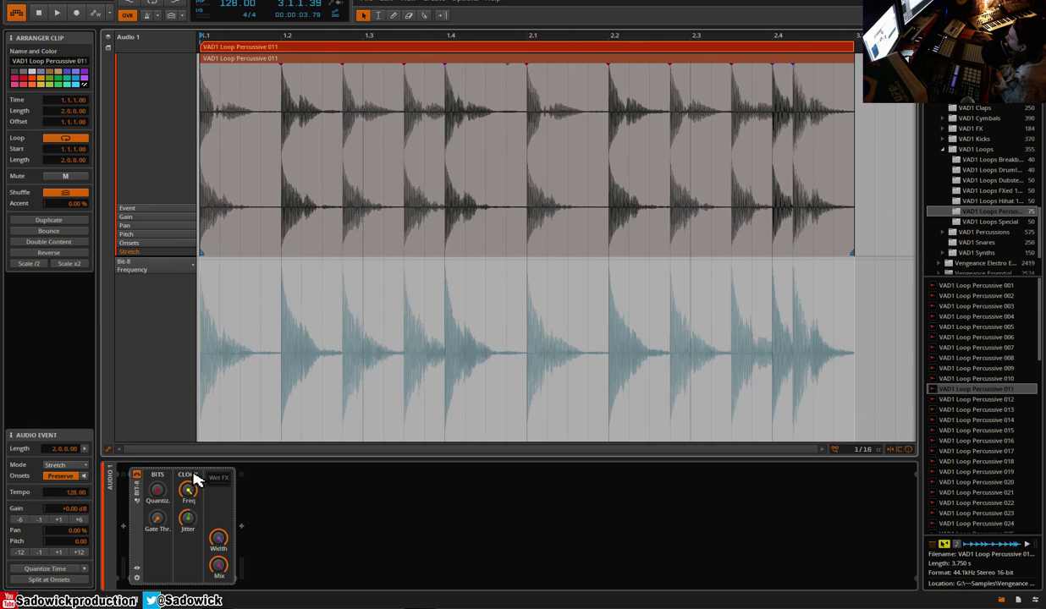
Play the loop while sweeping the Bit-8 clock frequency from 100.0 kHz down to about 4.47 kHz
drag(189, 490, 186, 322)
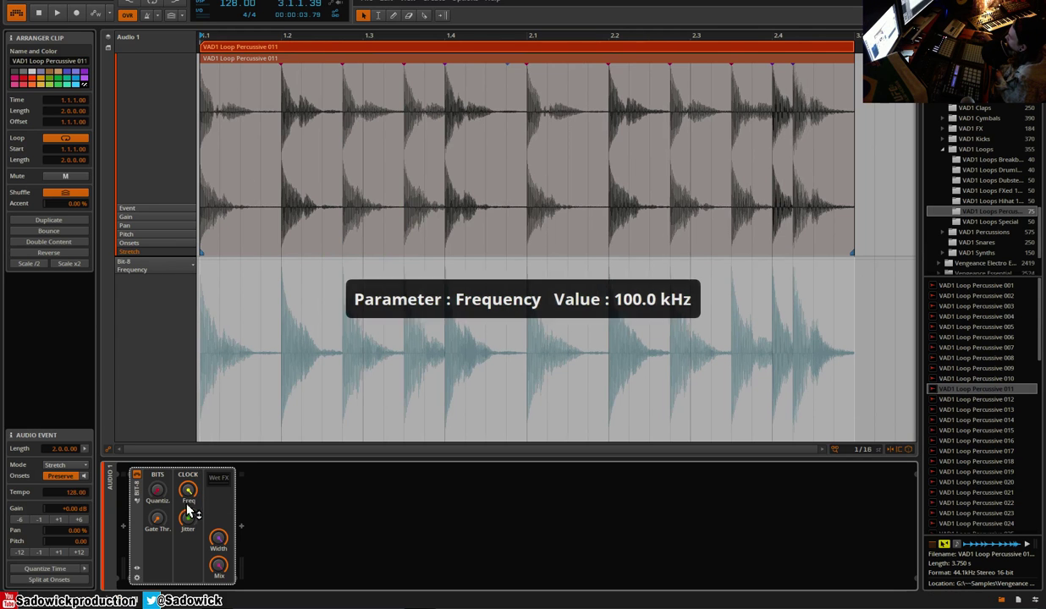
drag(188, 494, 188, 550)
key(space)
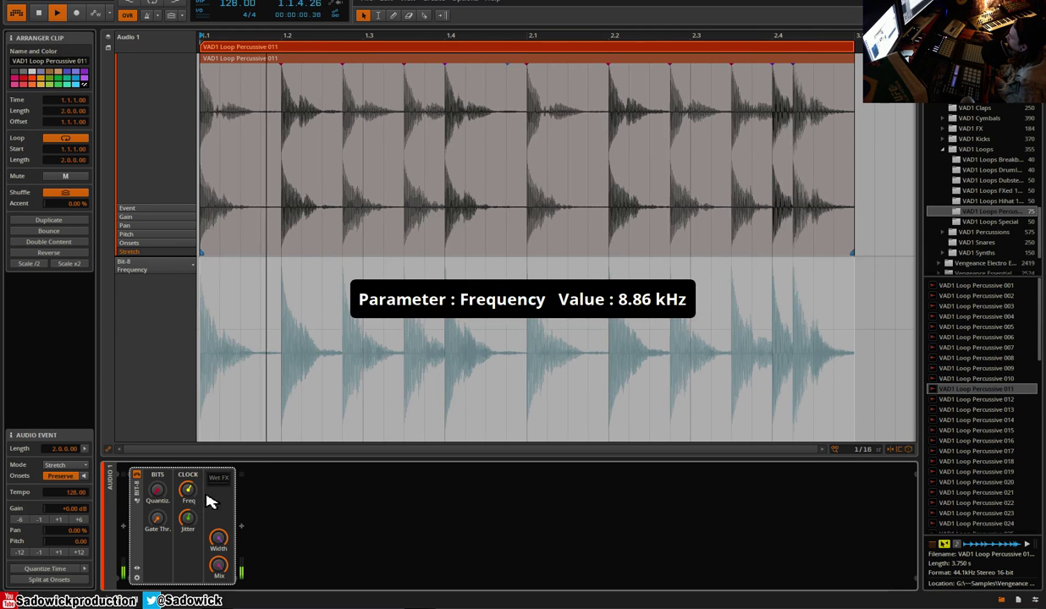
drag(190, 493, 208, 508)
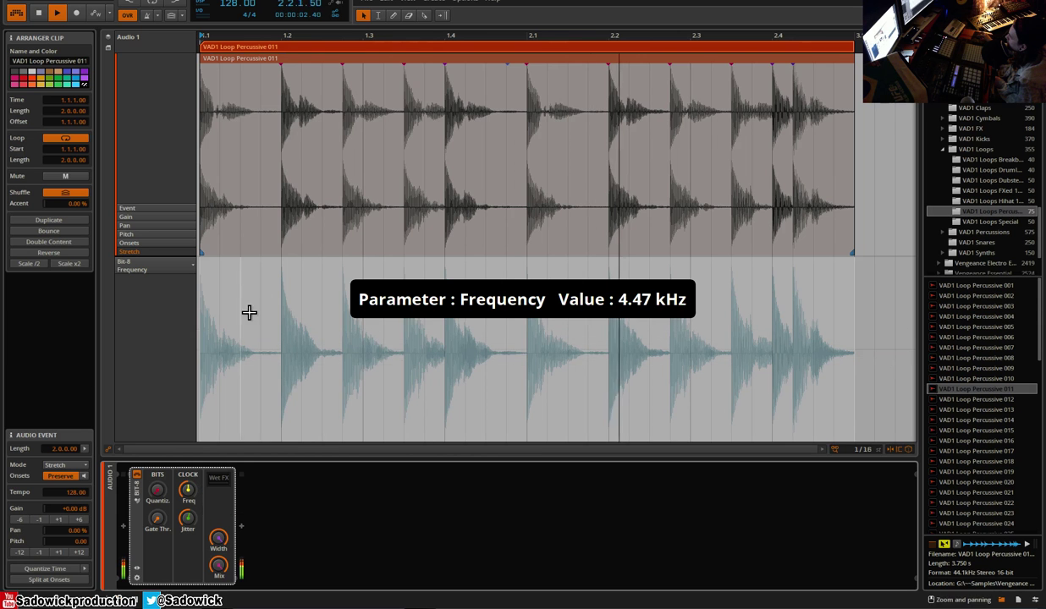
Add a Bit-8 Frequency automation point at about 6.83 kHz and draw a freehand rising and falling curve across the clip
click(220, 332)
mouse_move(220, 332)
mouse_down()
mouse_move(222, 362)
mouse_move(220, 336)
mouse_up()
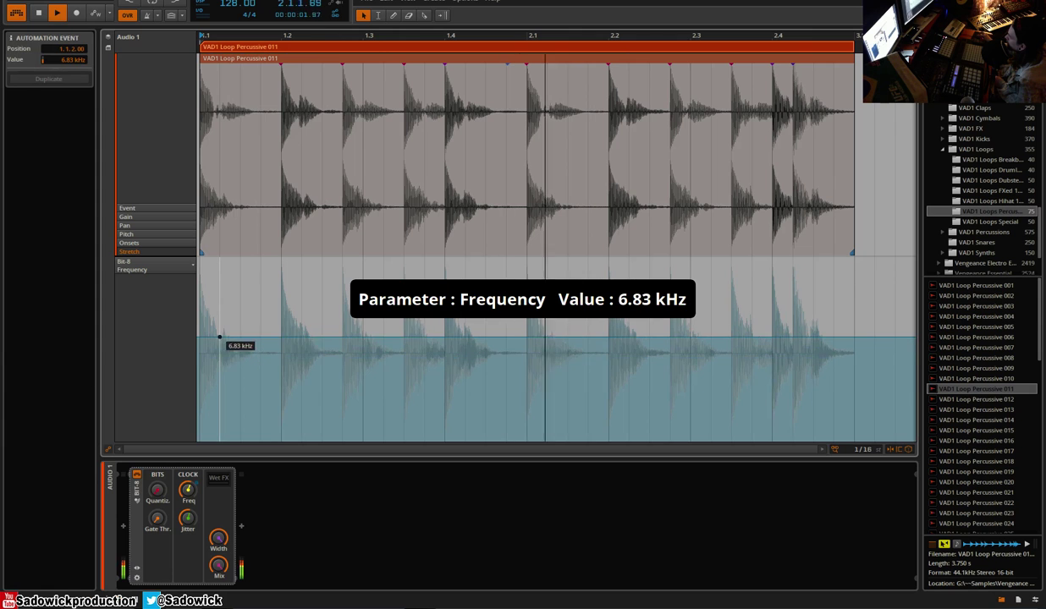
click(283, 337)
click(394, 15)
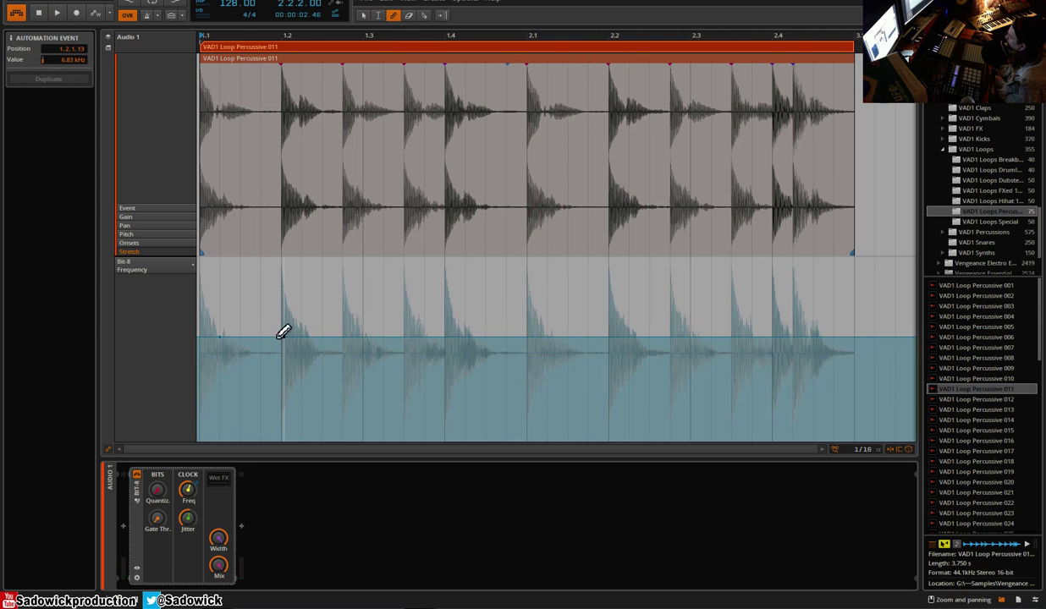
mouse_move(285, 331)
mouse_down()
mouse_move(339, 305)
mouse_move(390, 329)
mouse_move(535, 342)
mouse_move(624, 312)
mouse_move(700, 348)
mouse_move(793, 305)
mouse_move(842, 360)
mouse_move(854, 353)
mouse_move(861, 362)
mouse_move(888, 303)
mouse_move(114, 390)
mouse_up()
key(space)
Lower all the Bit-8 Frequency automation points together during playback, bringing the first point to about 4.24 kHz
click(366, 15)
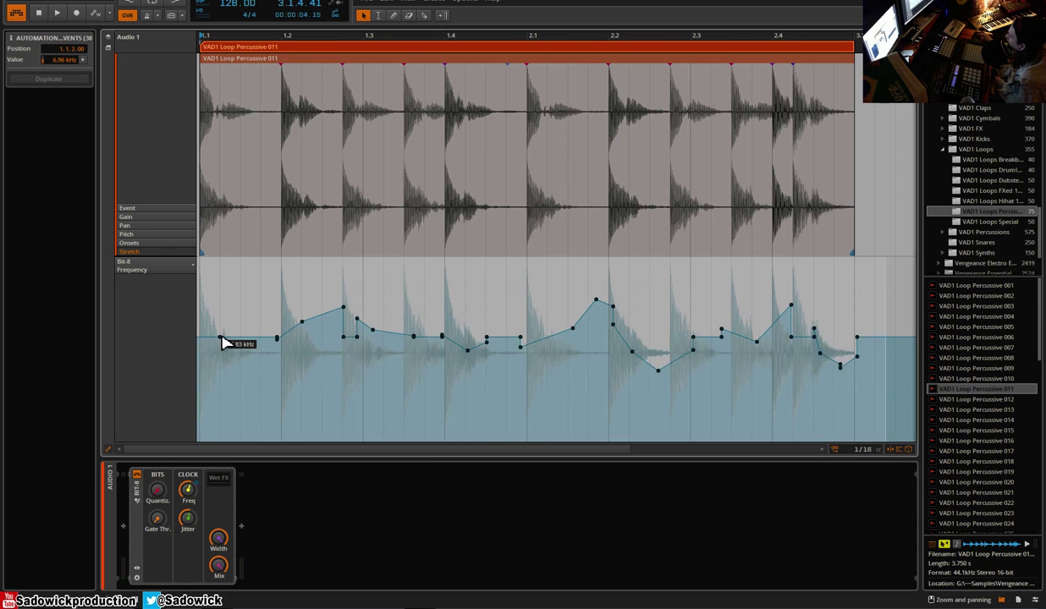
key(space)
drag(224, 342, 225, 356)
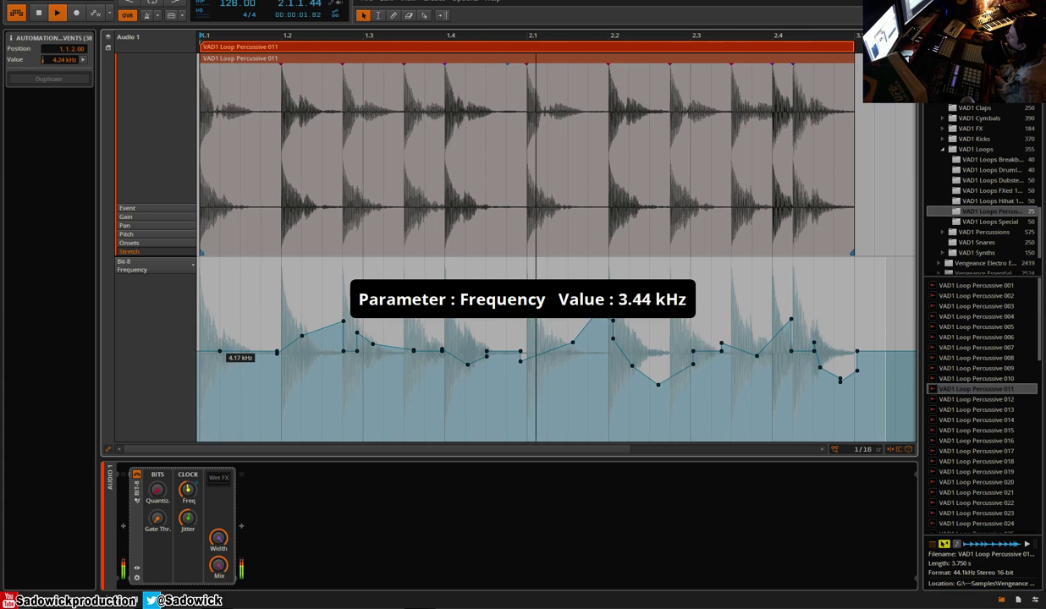
Show the Bit-8 Jitter automation lane and restart playback with arranger looping enabled
click(187, 521)
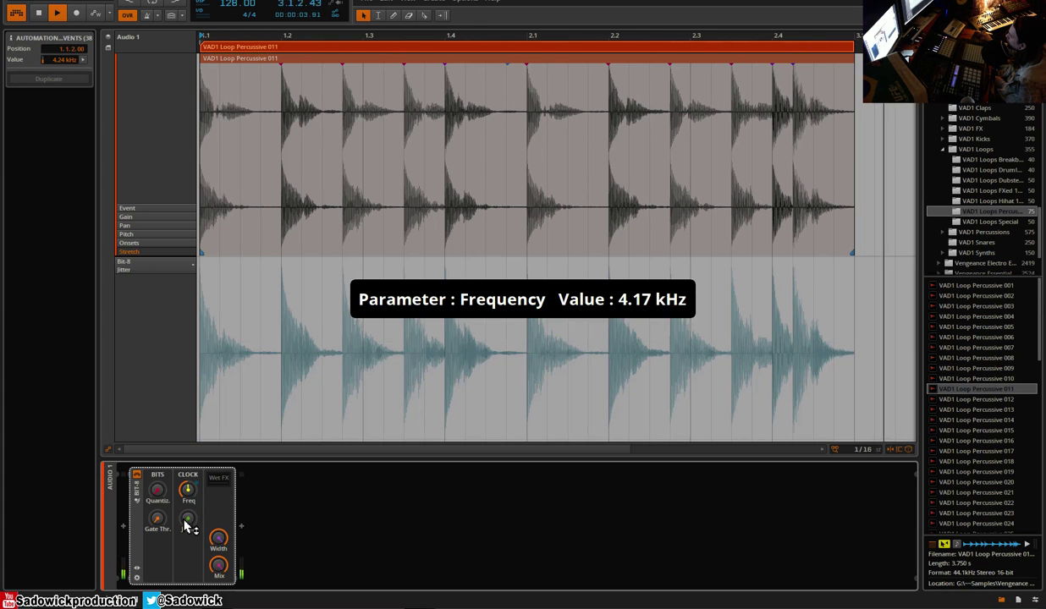
key(space)
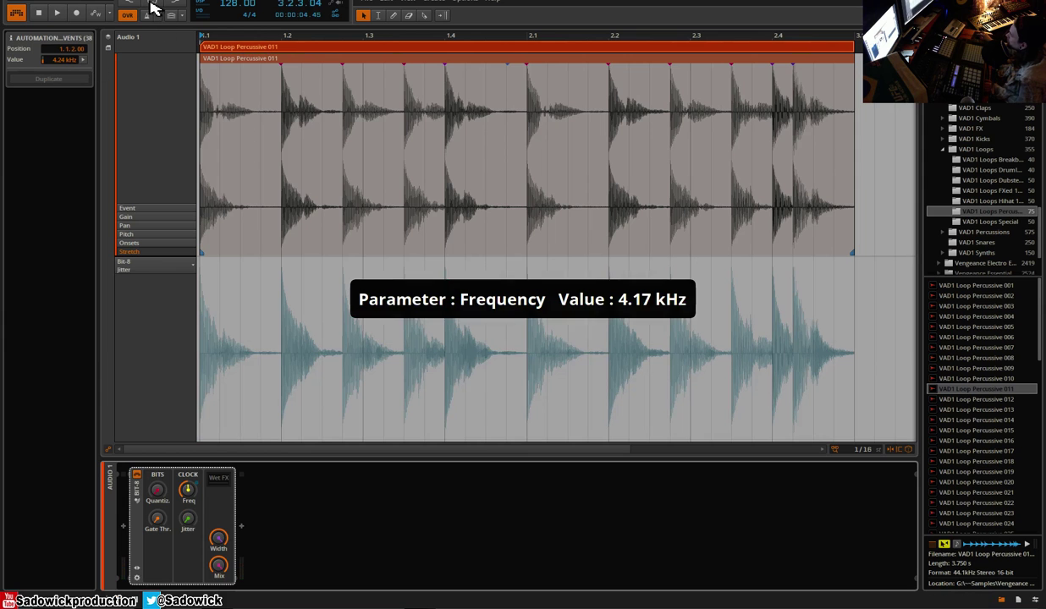
click(154, 9)
key(space)
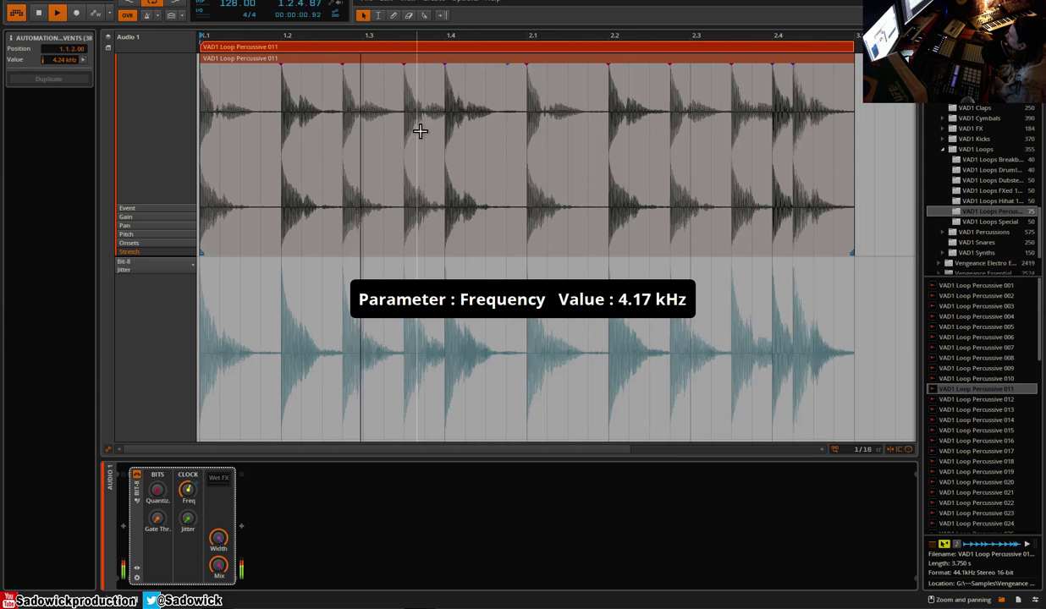
Collapse the Bit-8 device, insert a Reverb after it and set the Reverb mix to 0.00 %
click(139, 498)
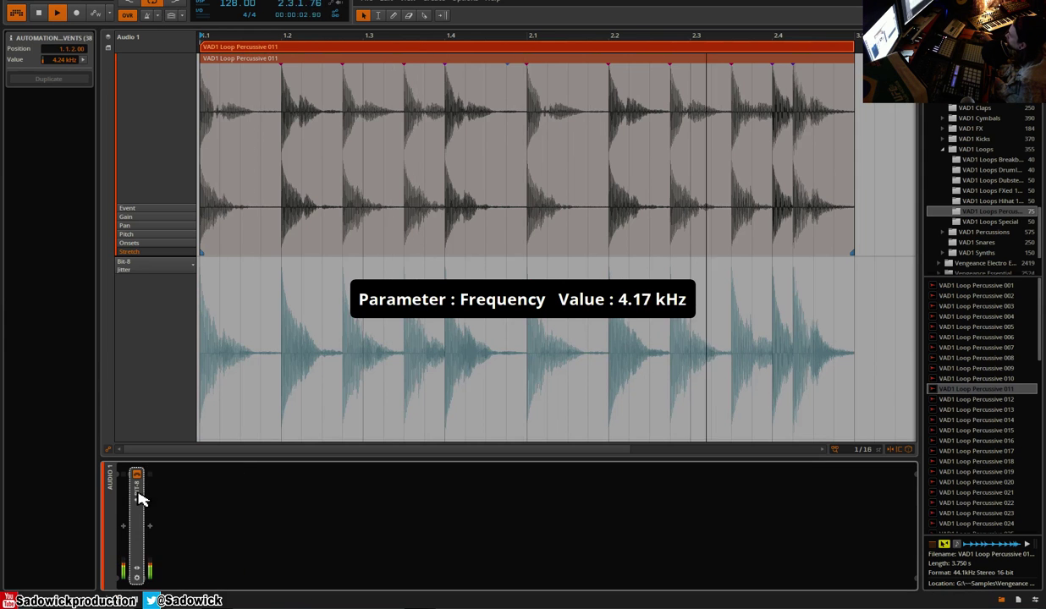
click(149, 526)
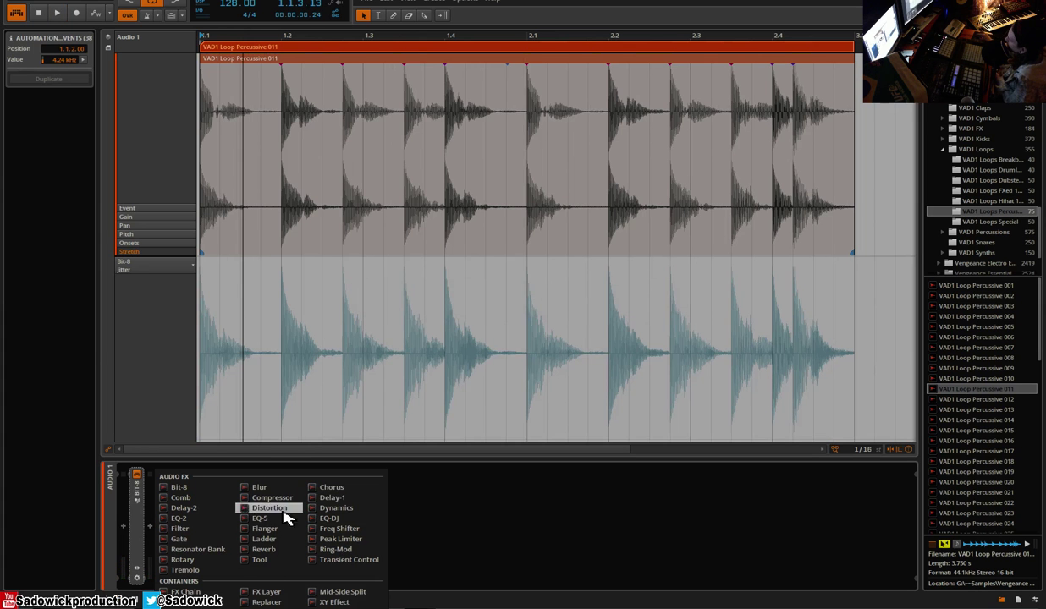
click(283, 550)
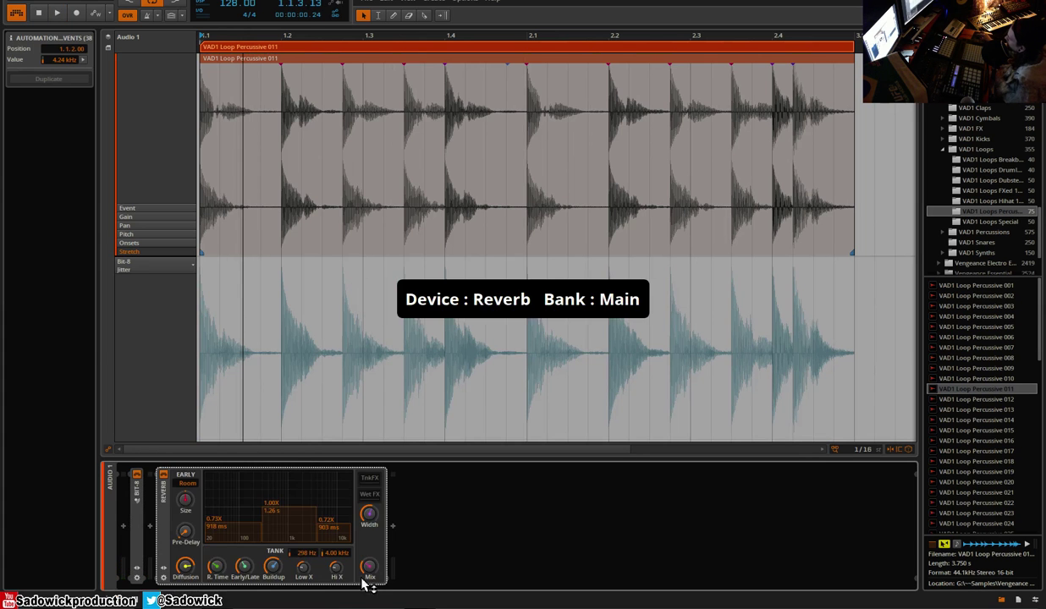
click(187, 502)
drag(369, 561, 369, 553)
Draw five separate Reverb Mix automation blocks over alternate hits from beat 1.2 to the clip's end, peaking at about 47 %
click(392, 15)
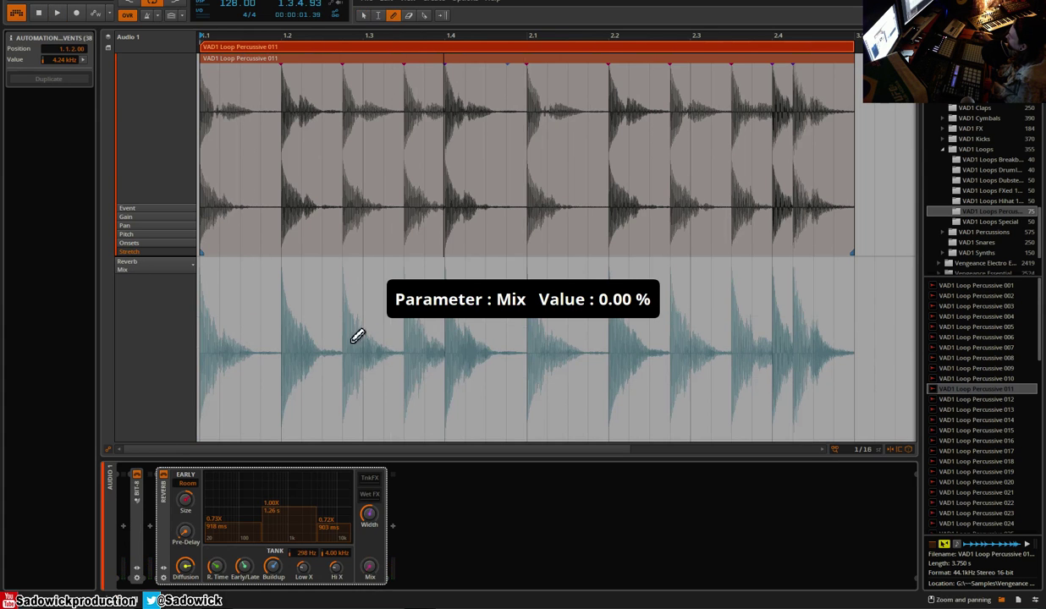
click(313, 354)
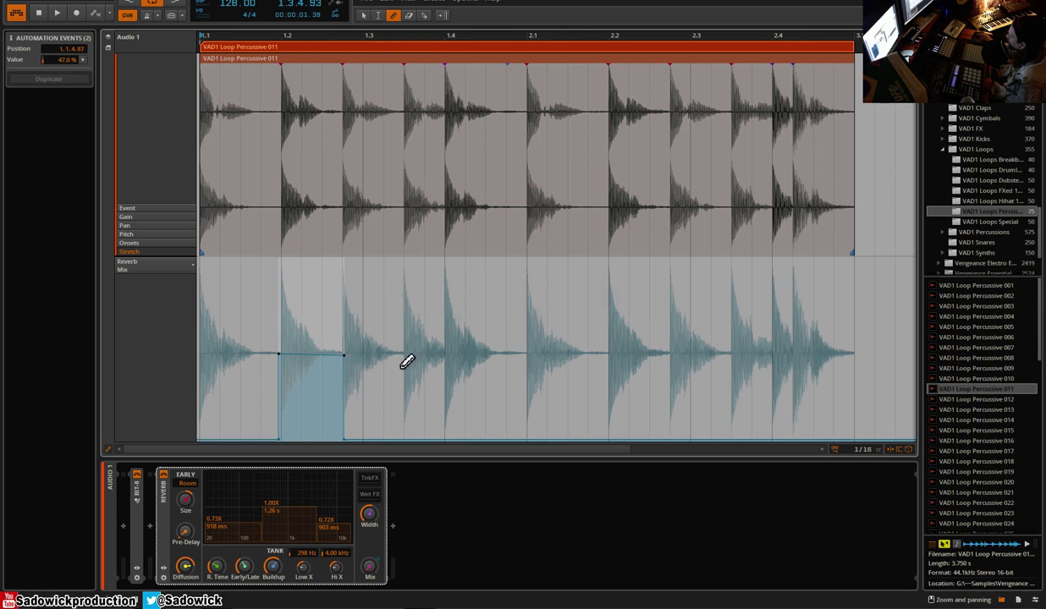
drag(402, 364, 448, 356)
key(space)
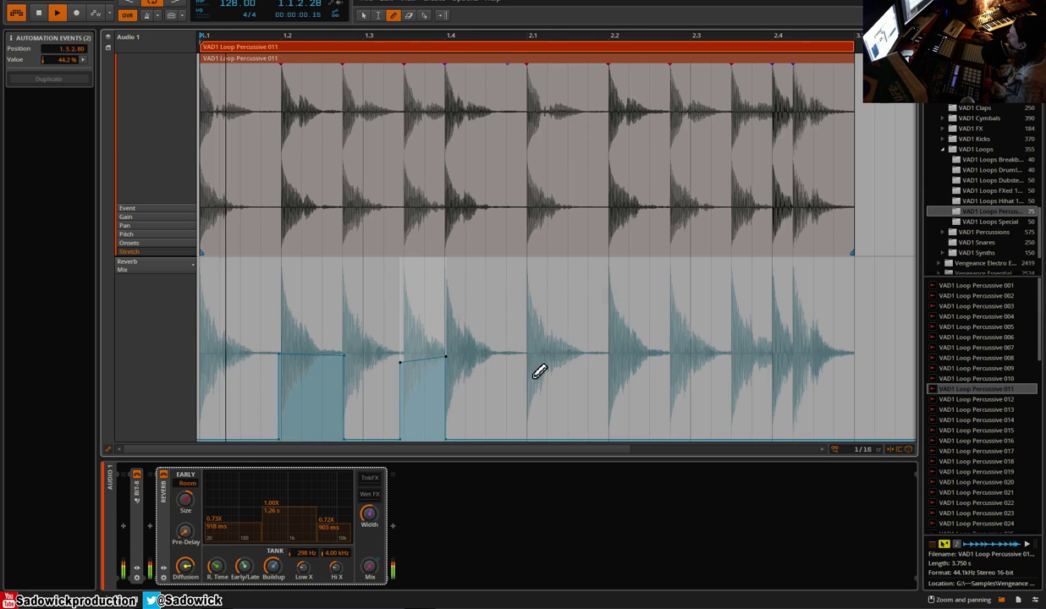
mouse_move(529, 370)
mouse_down()
mouse_move(615, 354)
mouse_move(705, 363)
mouse_move(856, 351)
mouse_up()
key(space)
Insert a Delay-1 between Bit-8 and the collapsed Reverb, with feedback at -Inf dB and beat time 1
double_click(167, 500)
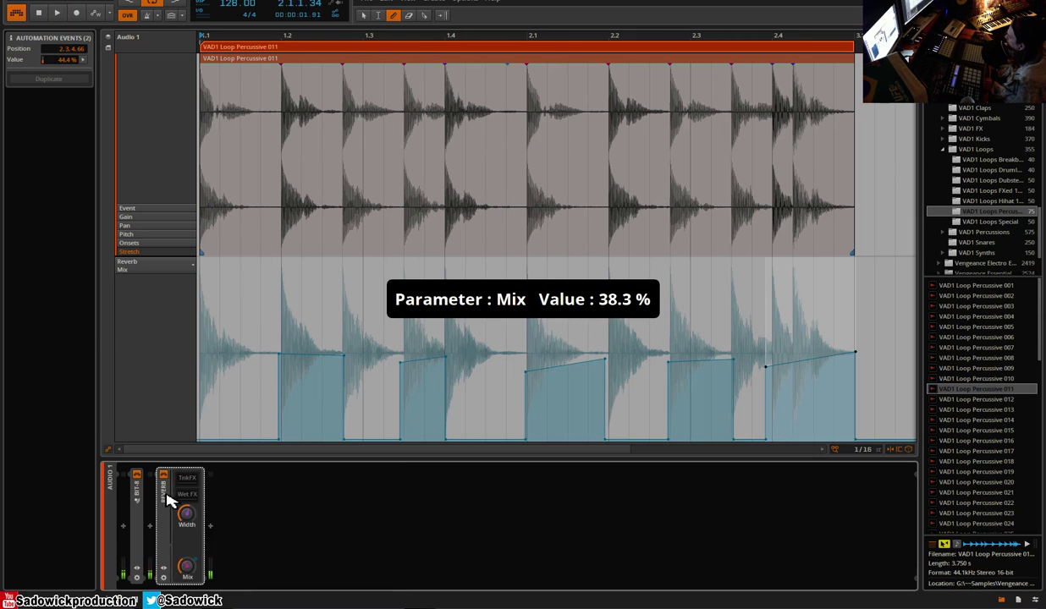
click(150, 527)
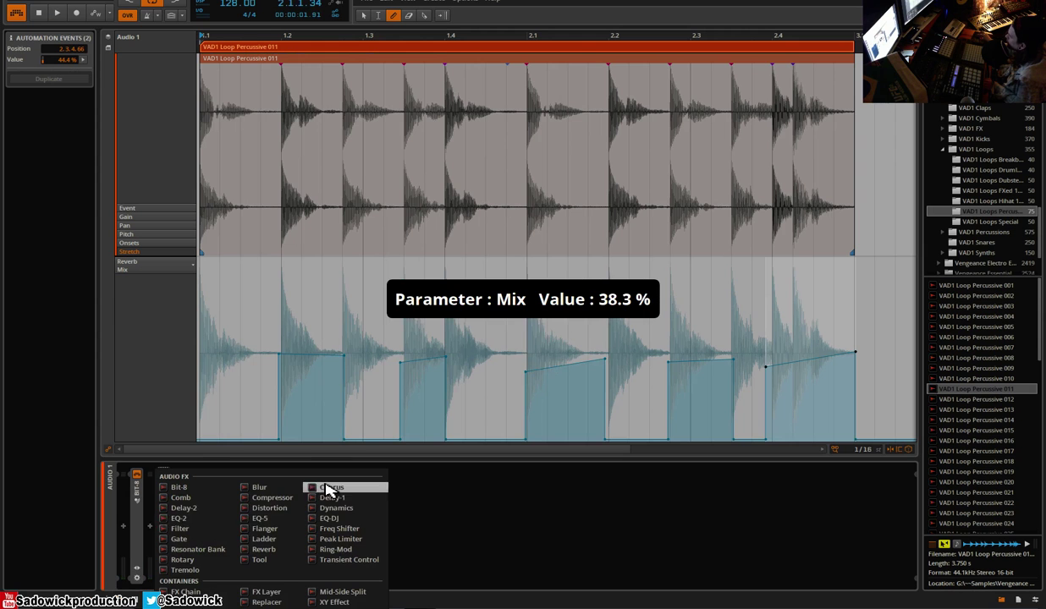
click(333, 499)
click(249, 567)
click(251, 498)
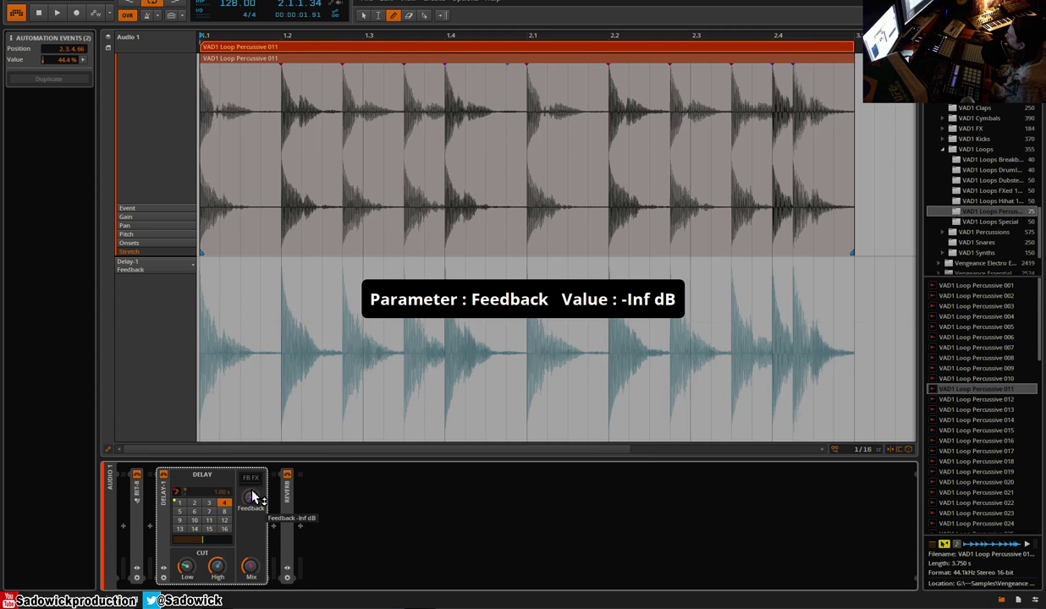
click(193, 503)
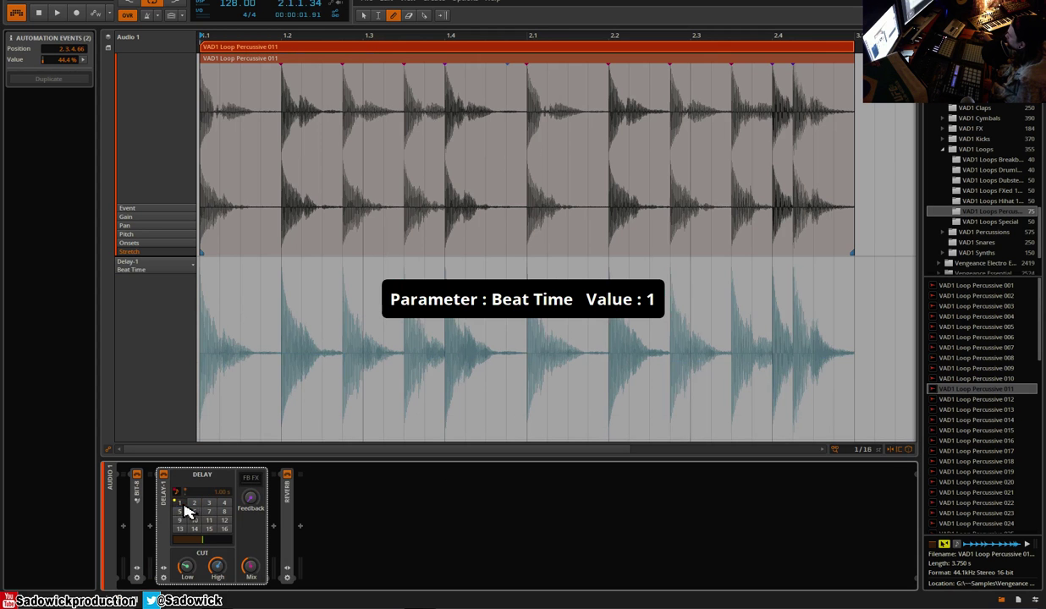
Draw four Delay-1 Beat Time automation blocks between beats 1.2 and 2.3 during playback, up to about 23 %
key(space)
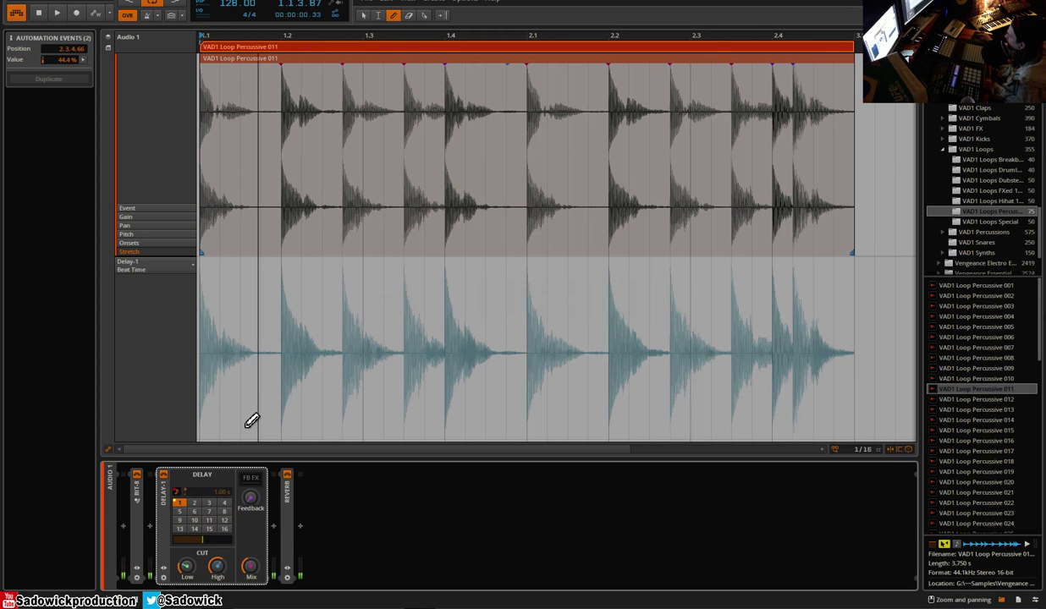
drag(290, 417, 343, 417)
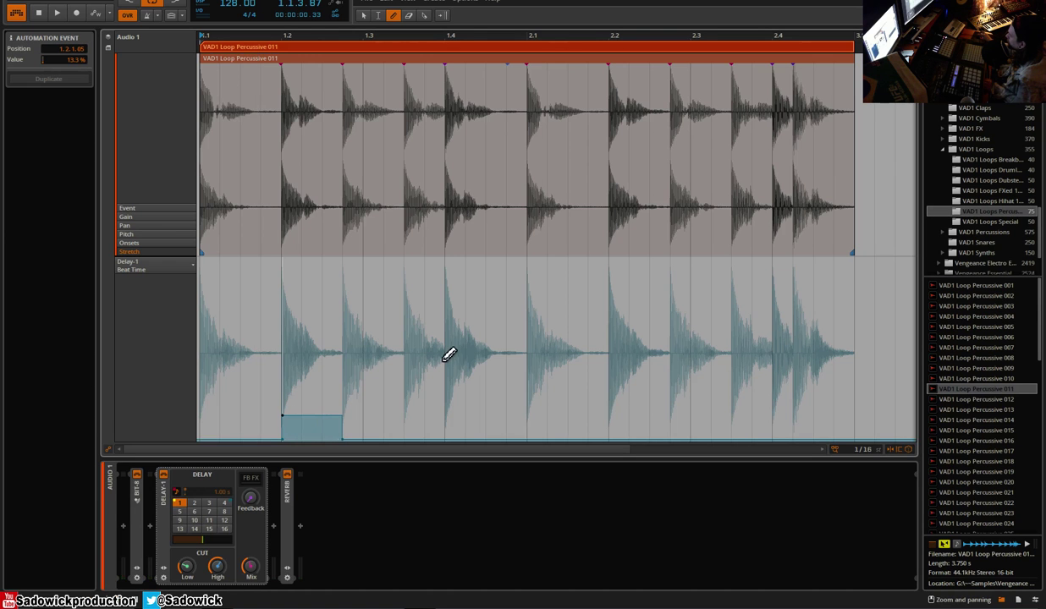
drag(414, 417, 542, 398)
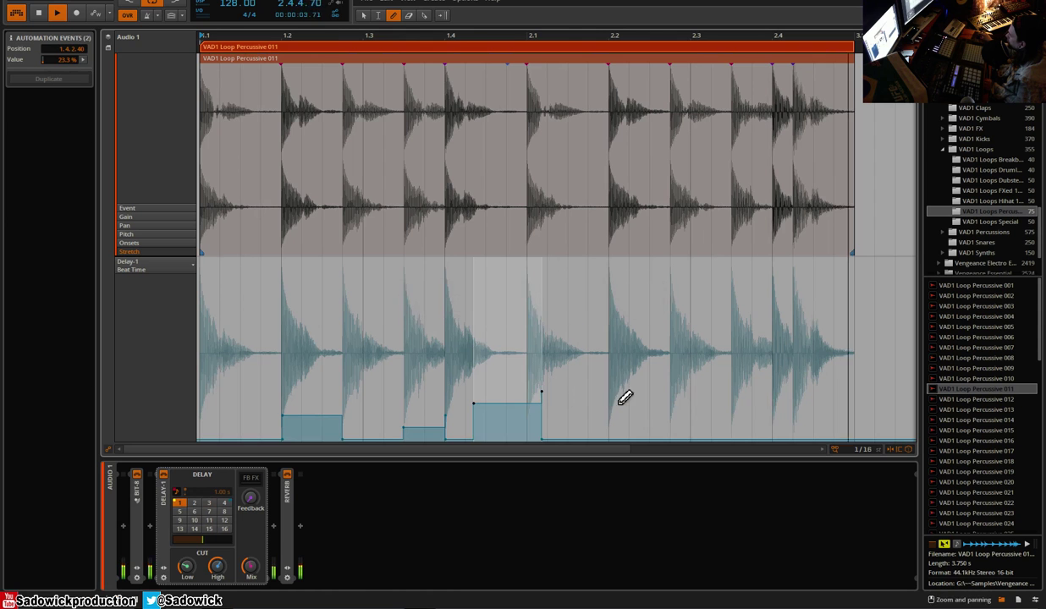
drag(619, 403, 711, 404)
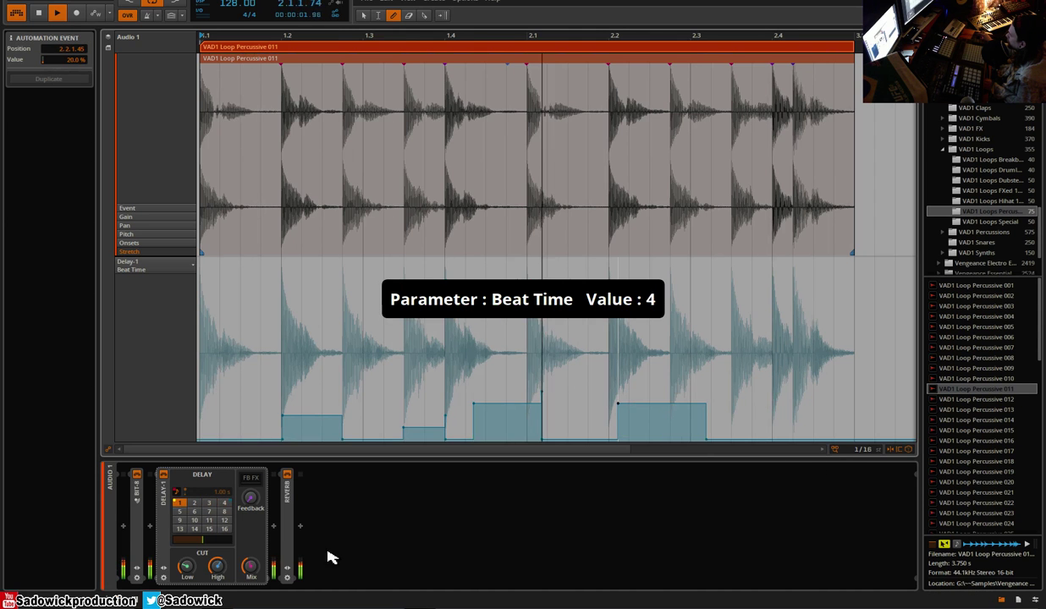
Collapse and re-expand the Delay-1 device, and show its Mix parameter in the automation lane
drag(257, 574, 257, 576)
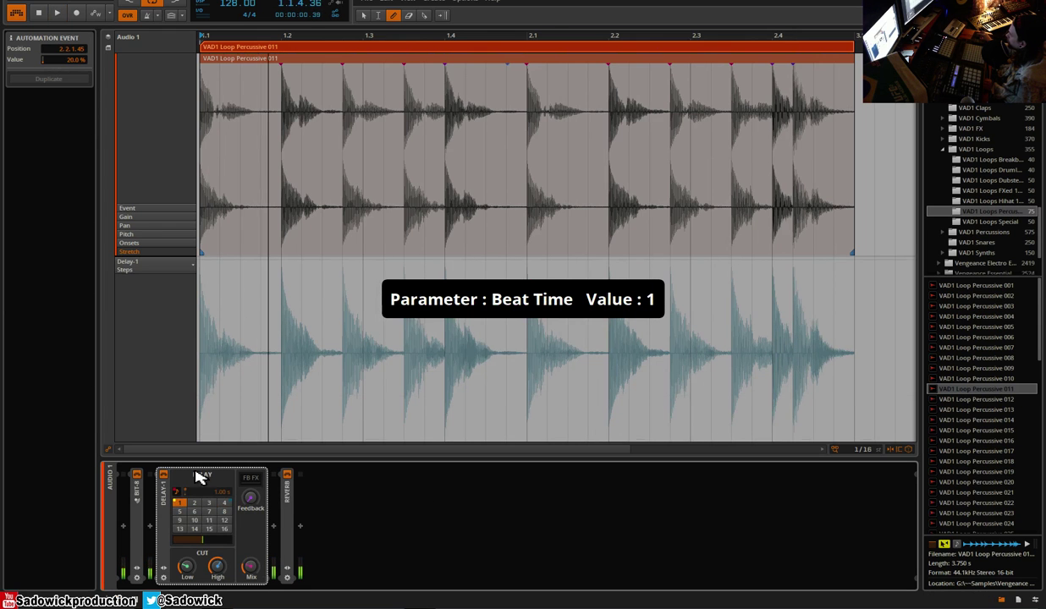
click(167, 501)
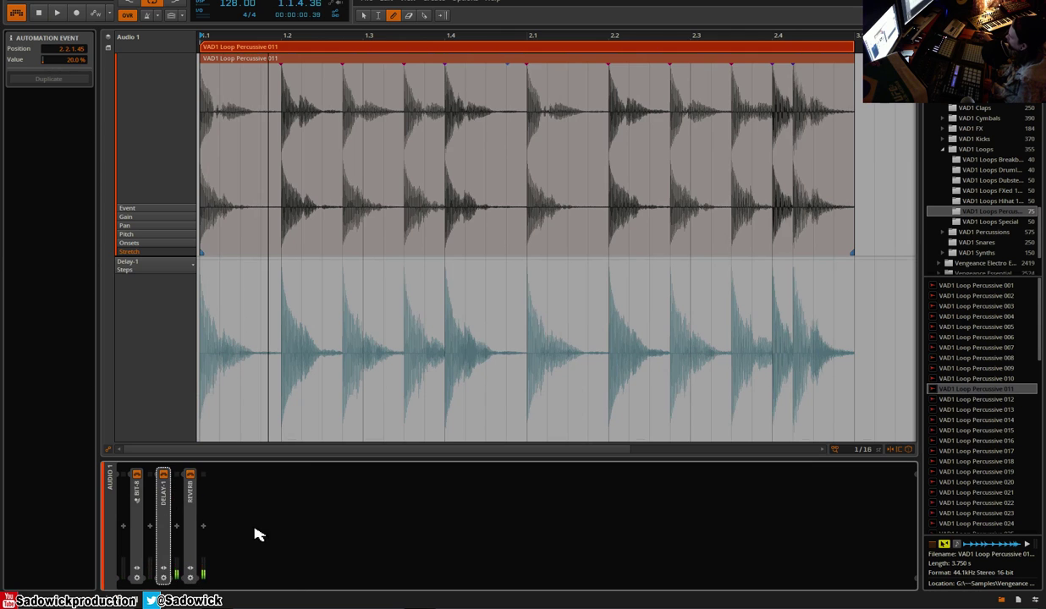
click(167, 506)
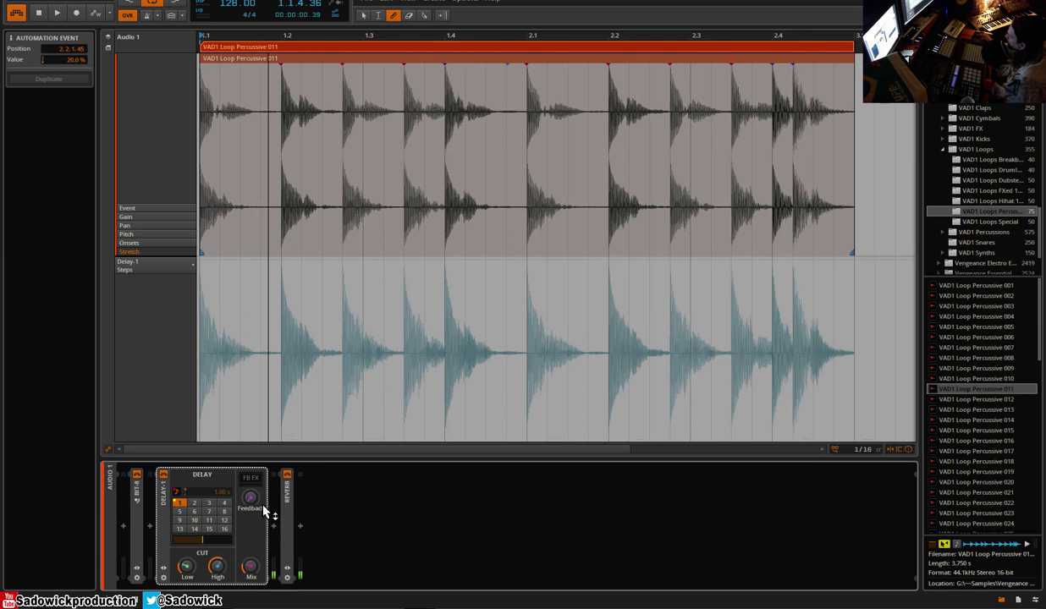
click(256, 576)
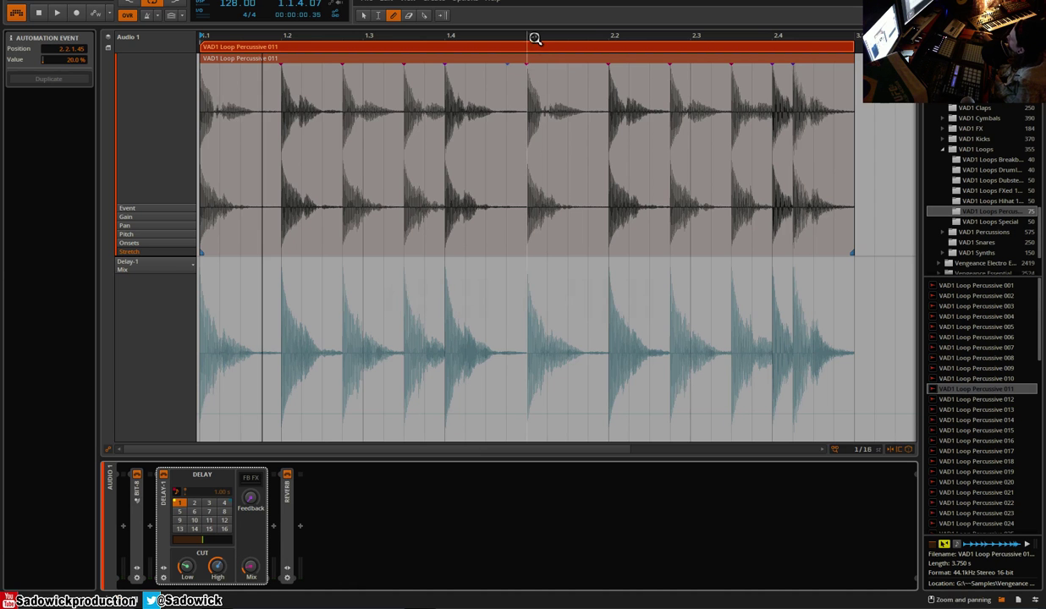
Return to the arrangement and show the Reverb Mix automation lane under Audio 1
drag(534, 38, 364, 570)
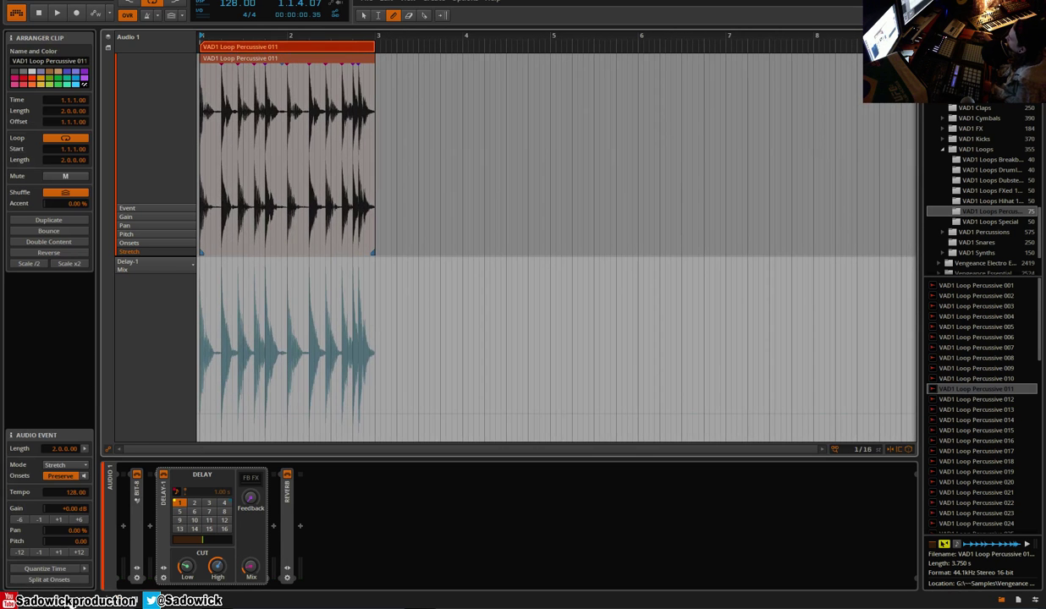
click(70, 605)
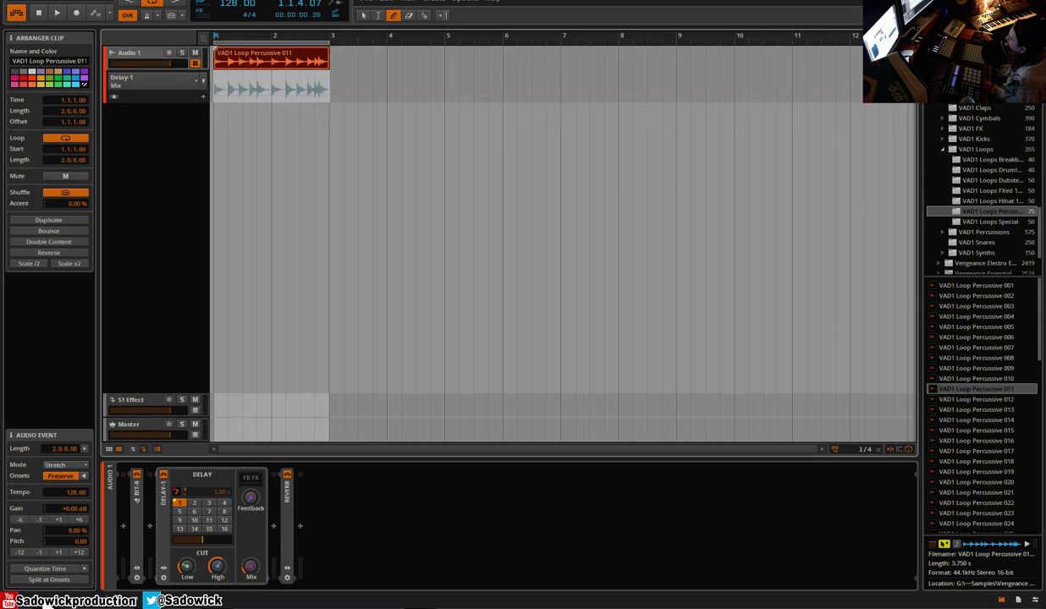
click(161, 87)
click(163, 100)
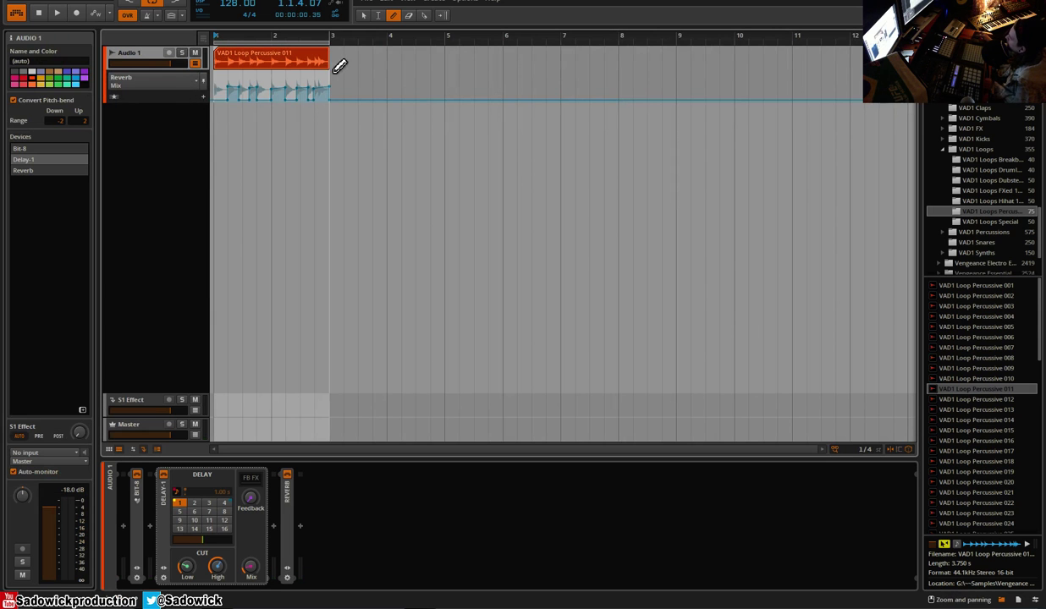
Try to extend the percussive clip to bar 9 with the Pointer tool, then undo the extension
click(363, 15)
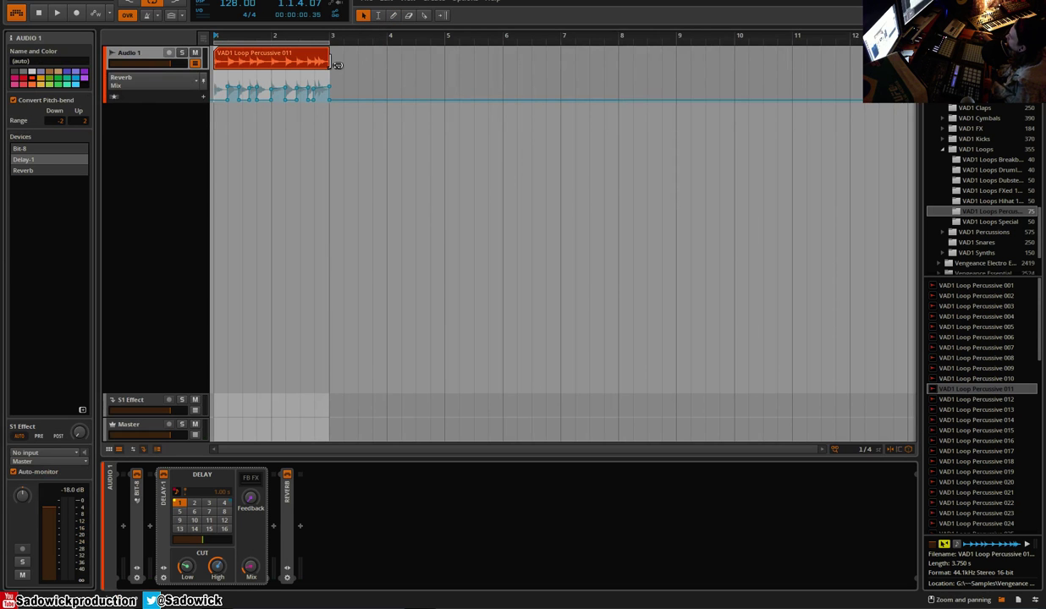
drag(336, 65, 685, 76)
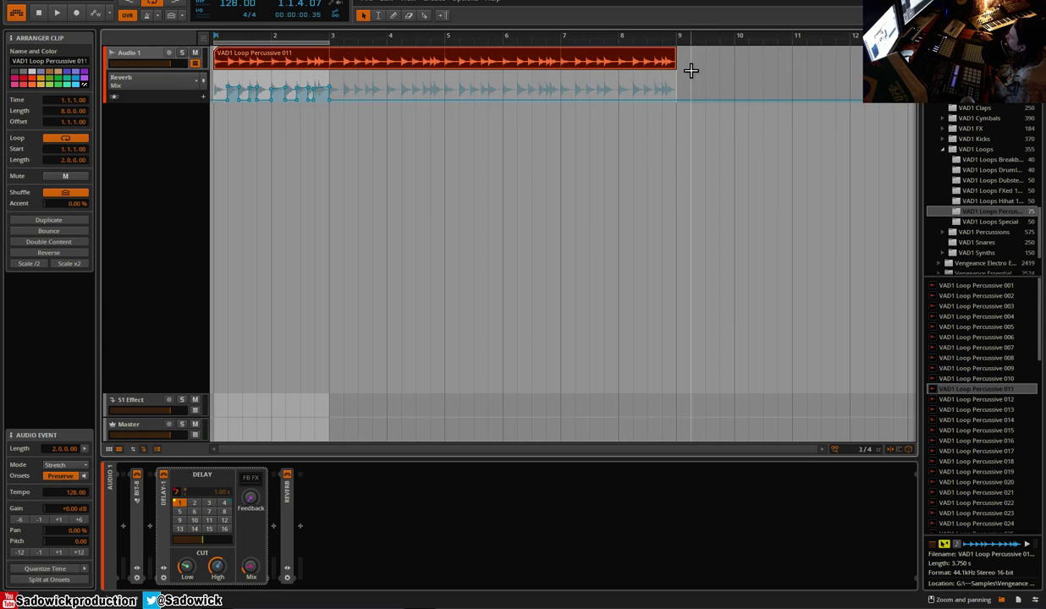
key(ctrl+z)
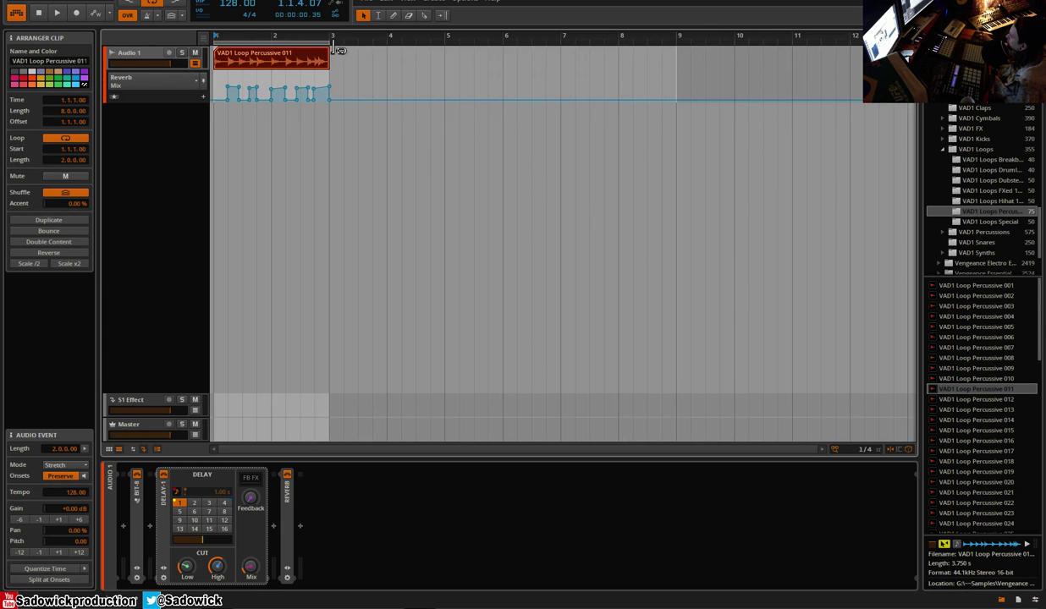
Open the loop in the detail editor, show its Delay-1 Beat Time automation and switch from track to clip editing
click(121, 600)
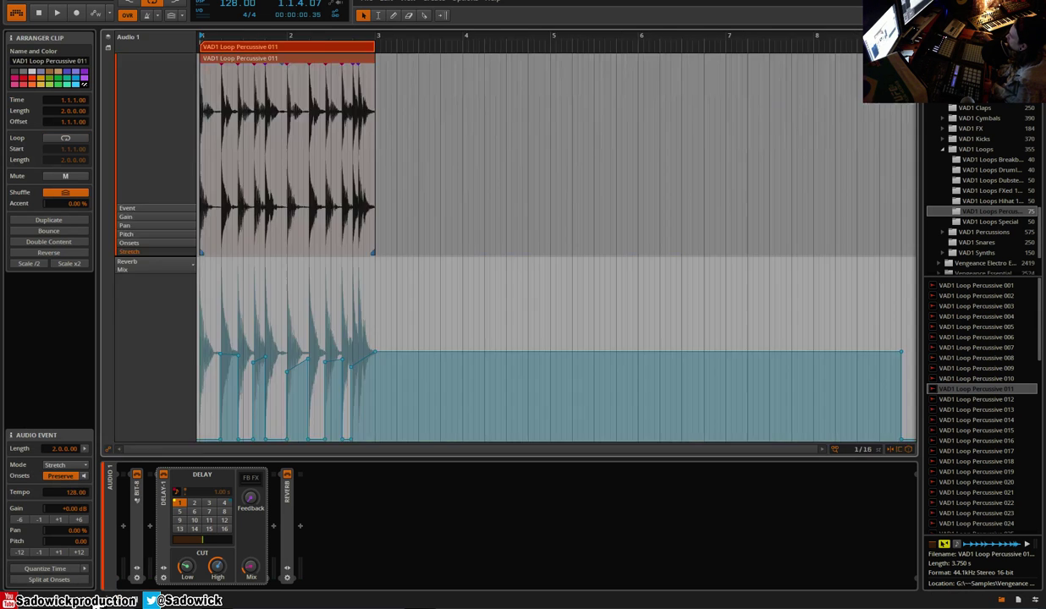
click(157, 271)
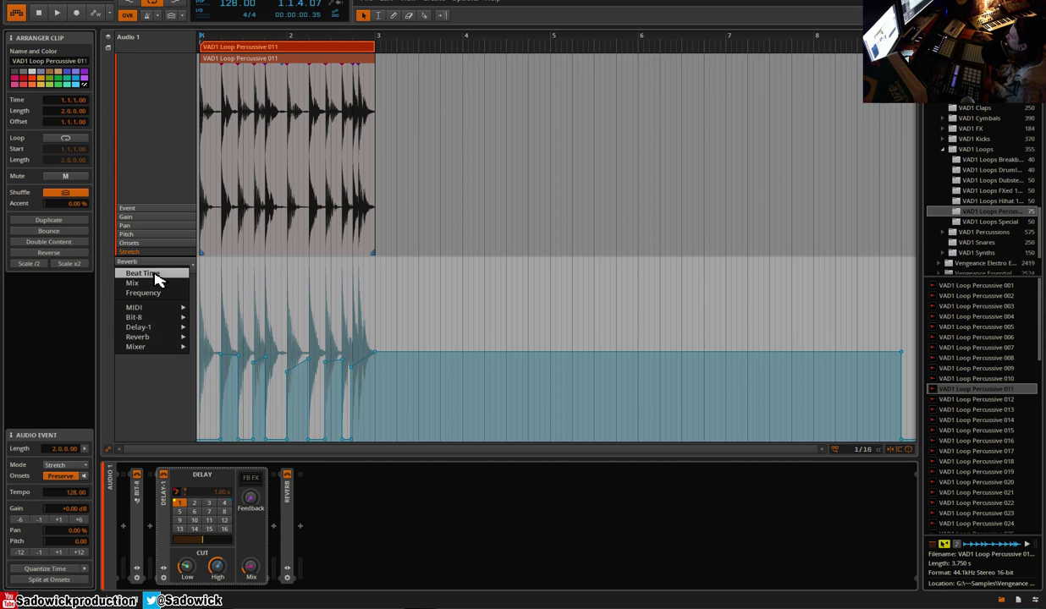
click(156, 276)
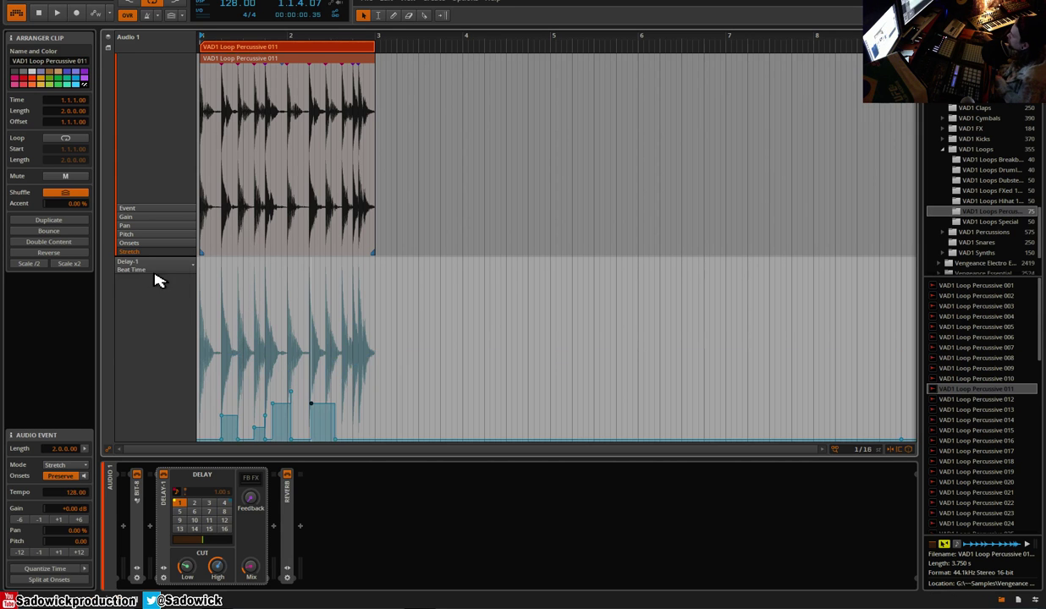
click(115, 52)
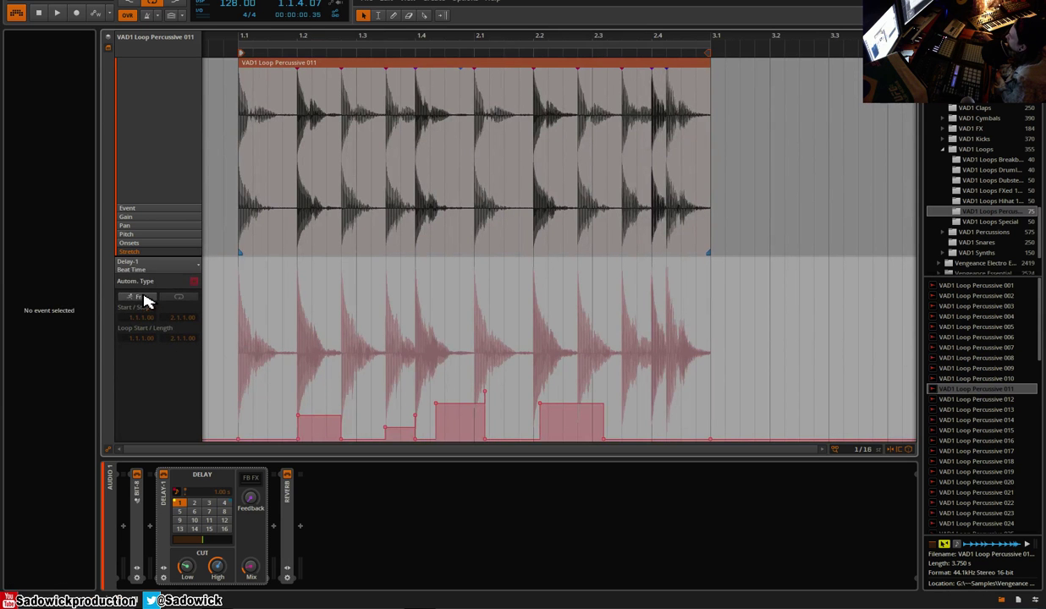
Review the clip's Reverb Mix automation and its Bit-8 Frequency automation
click(156, 269)
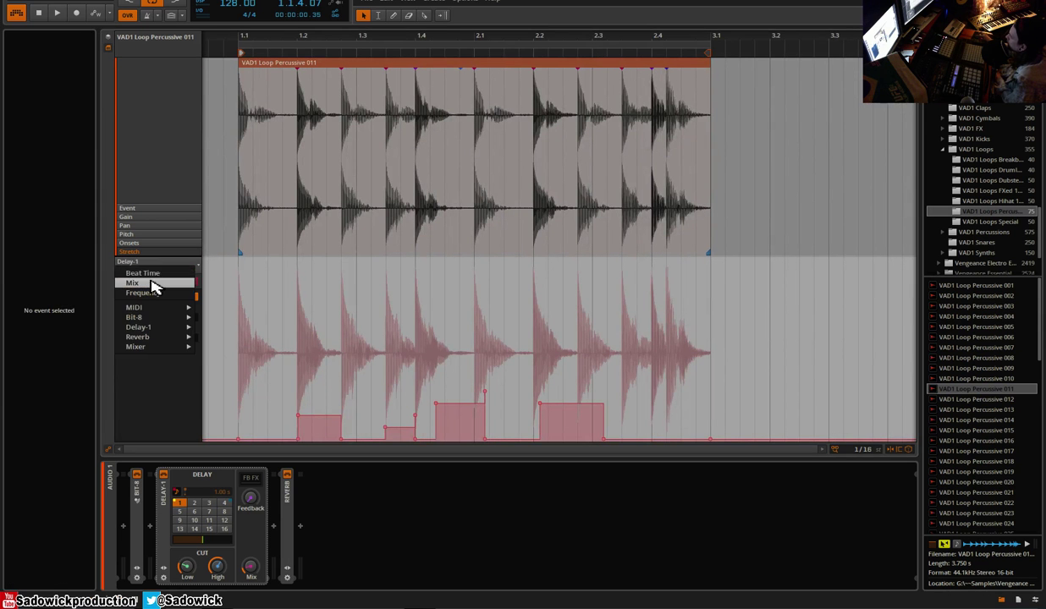
click(151, 283)
click(157, 265)
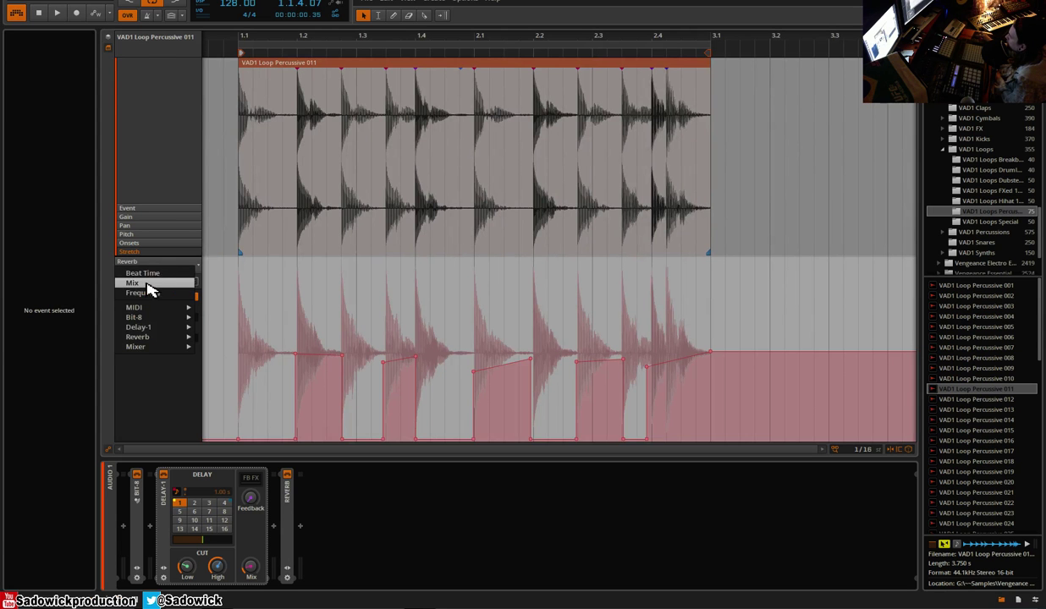
click(145, 298)
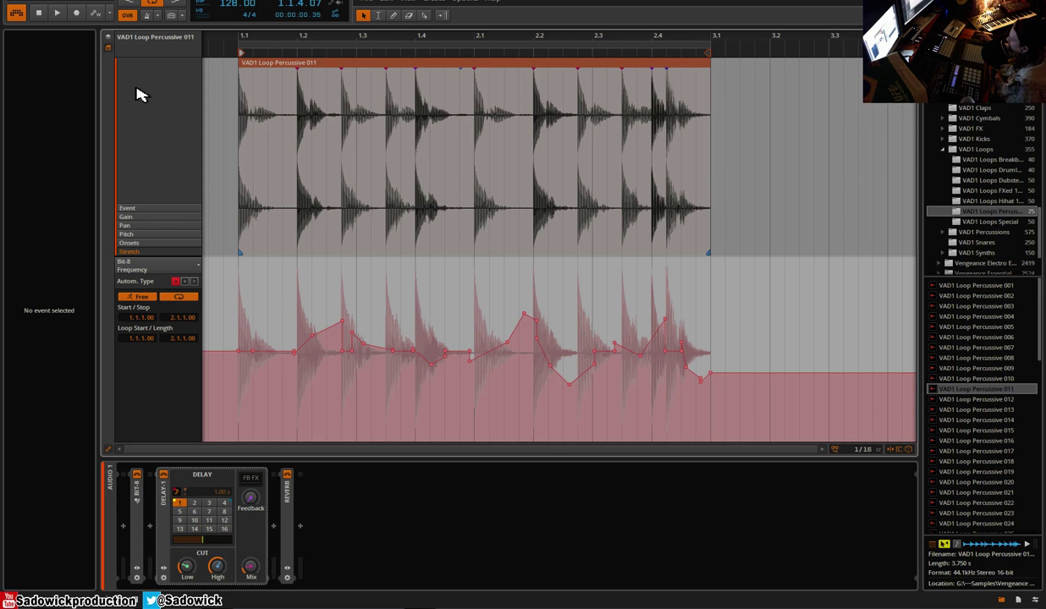
Extend the looped clip on Audio 1 in the arrangement to bar 33, for a length of 32 bars
click(64, 600)
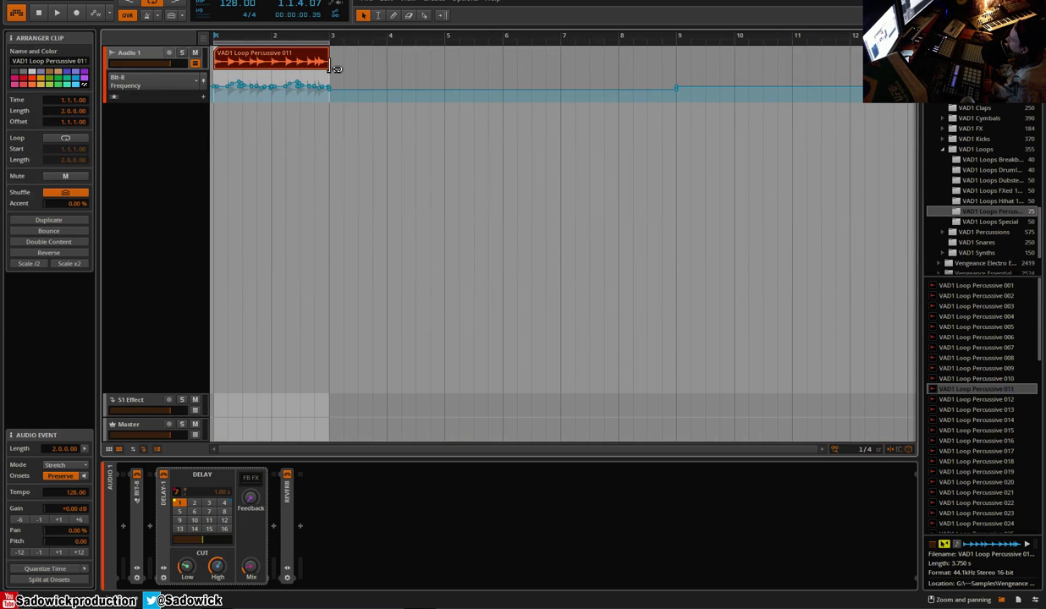
drag(332, 67, 679, 87)
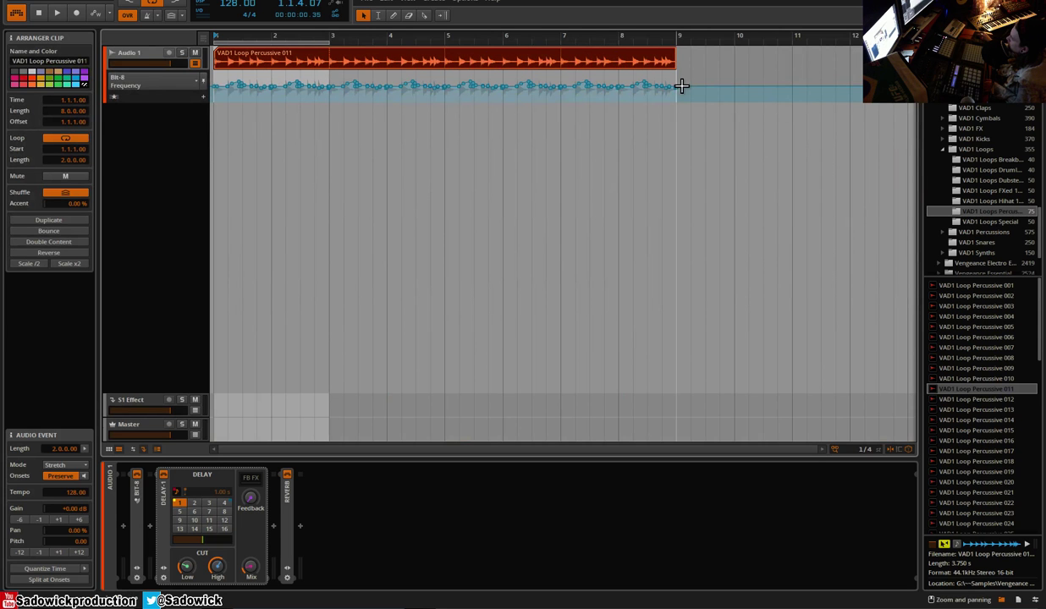
drag(523, 36, 436, 24)
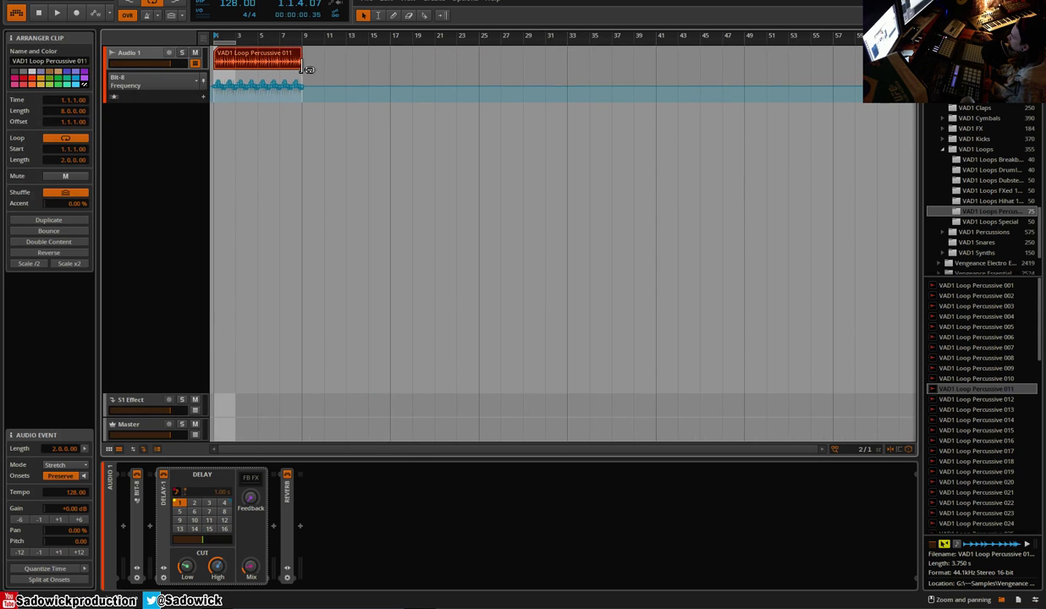
drag(309, 70, 567, 72)
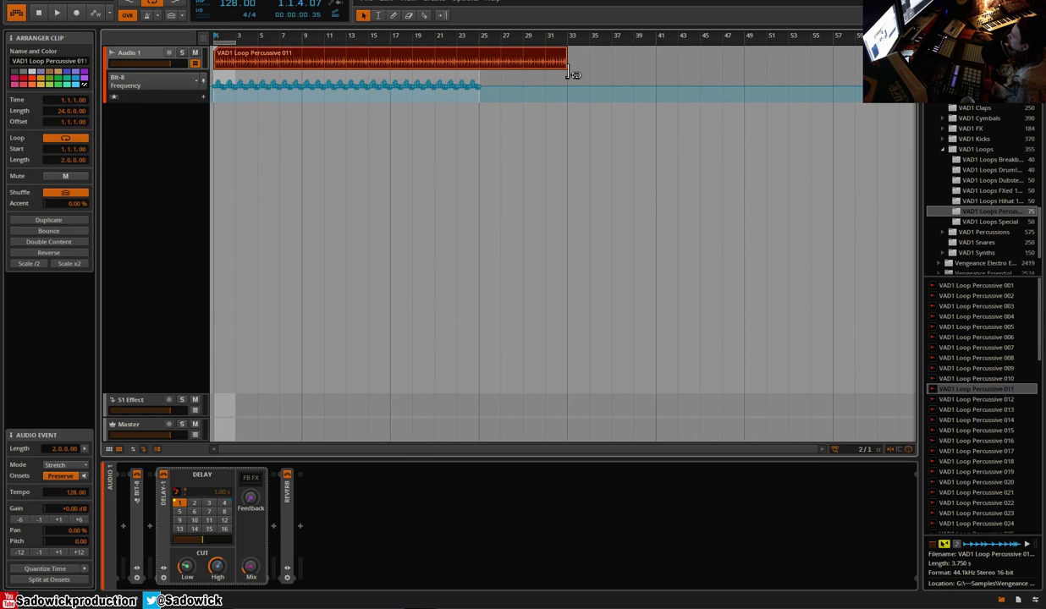
Show the Reverb Mix automation lane under the extended clip and play the arrangement from bar 13
click(191, 84)
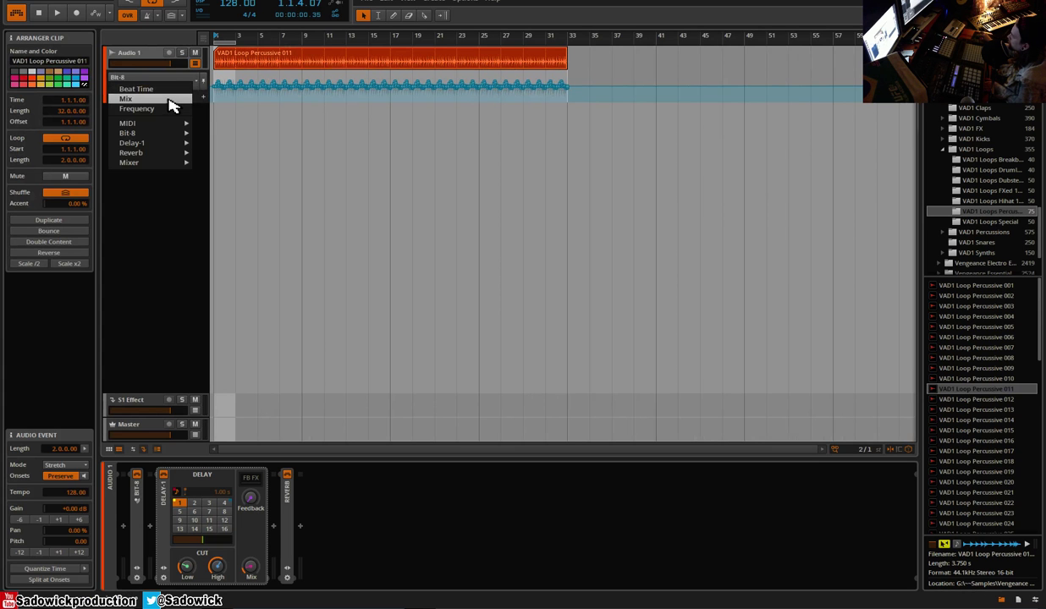
click(171, 98)
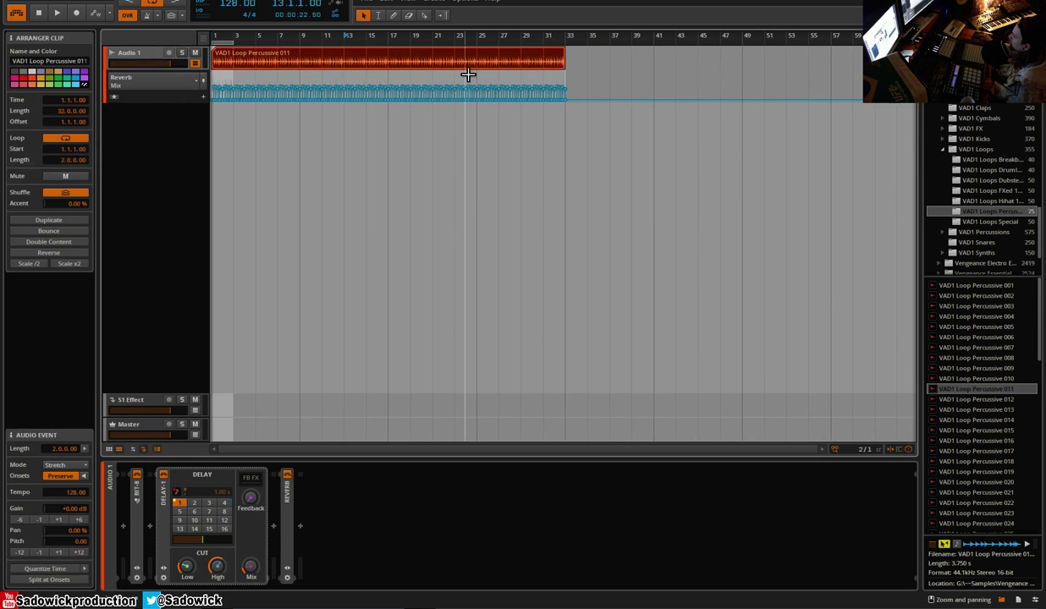
key(space)
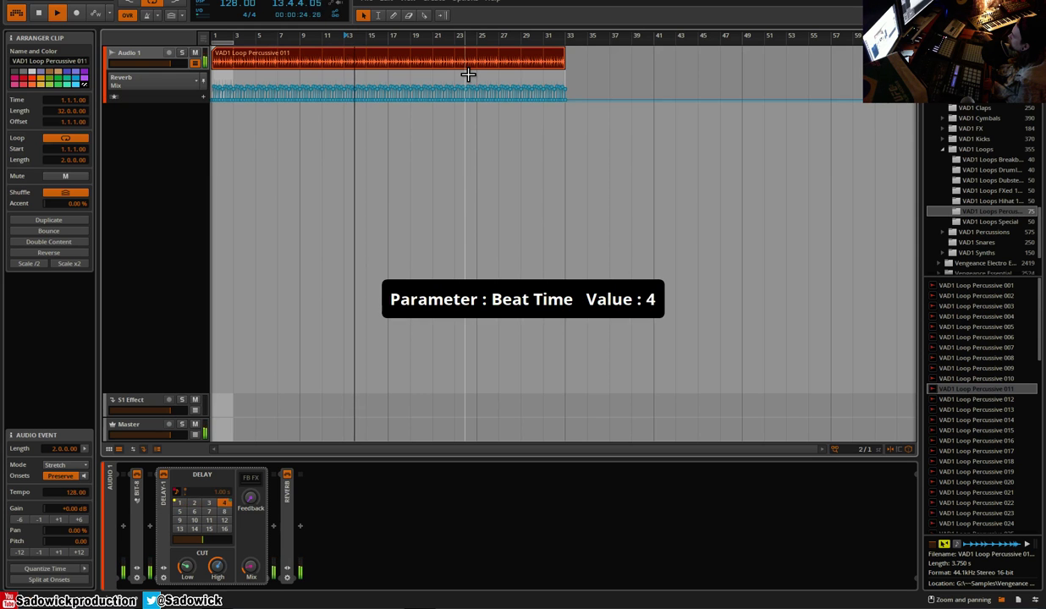
Expand the Bit-8 and Reverb devices in the Audio 1 device chain
click(138, 492)
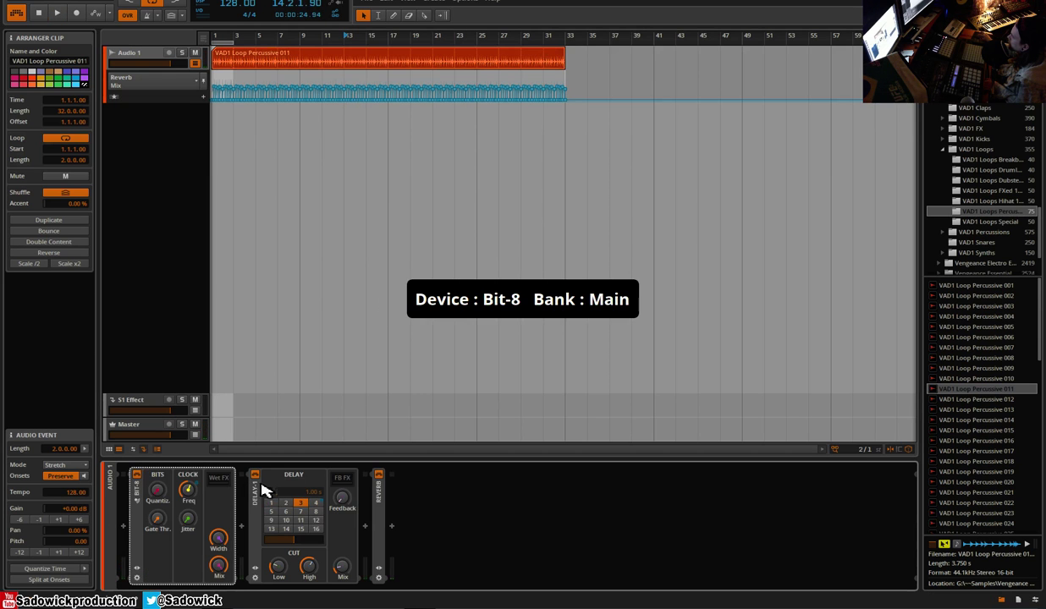
click(378, 512)
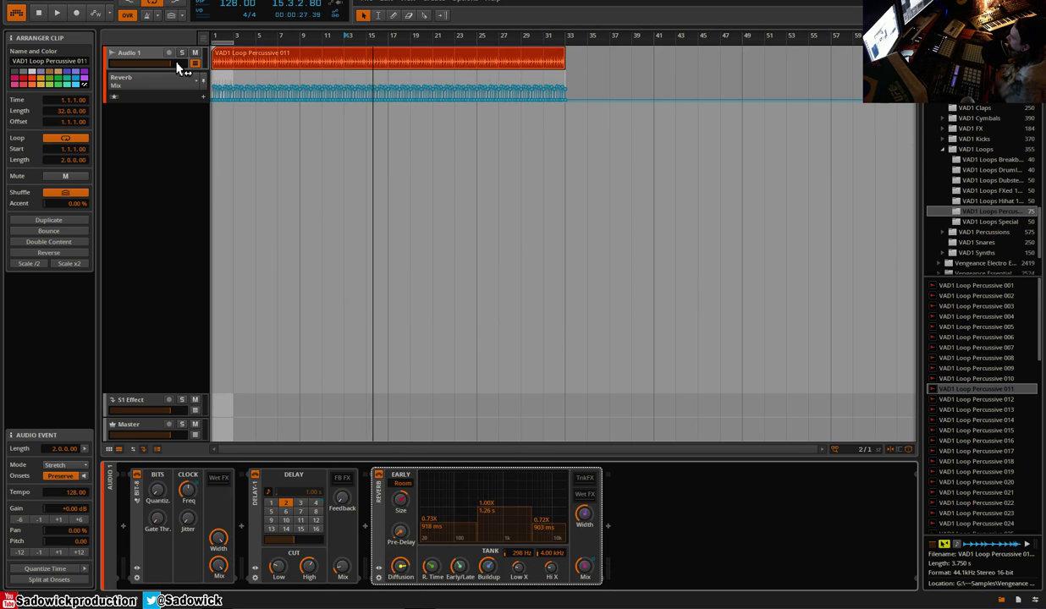
Open the clip in the detail editor and switch its audio display from Stretch to Onsets, then to Event
click(95, 606)
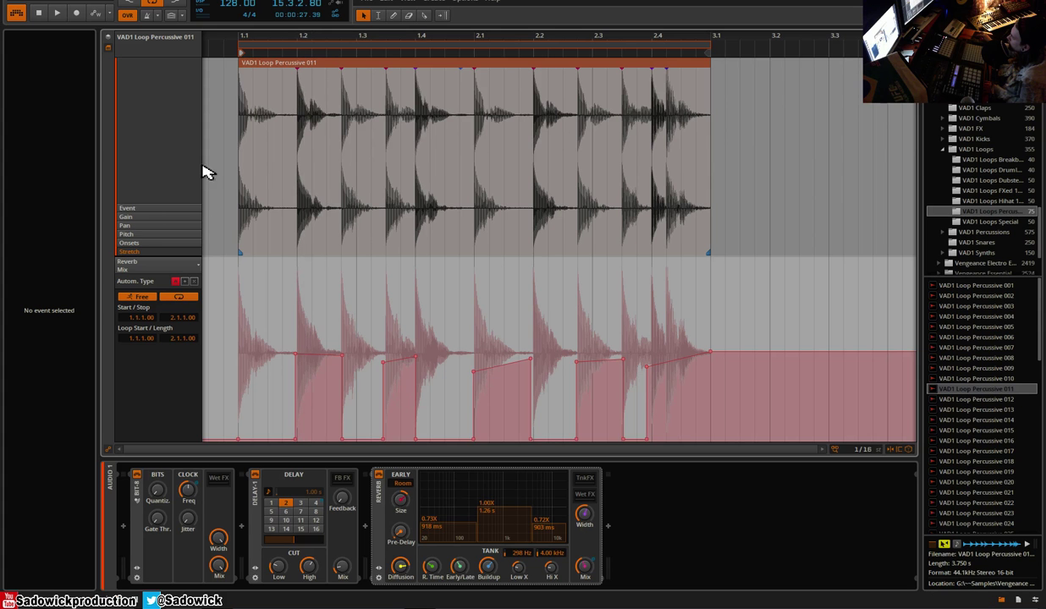
click(166, 243)
click(166, 207)
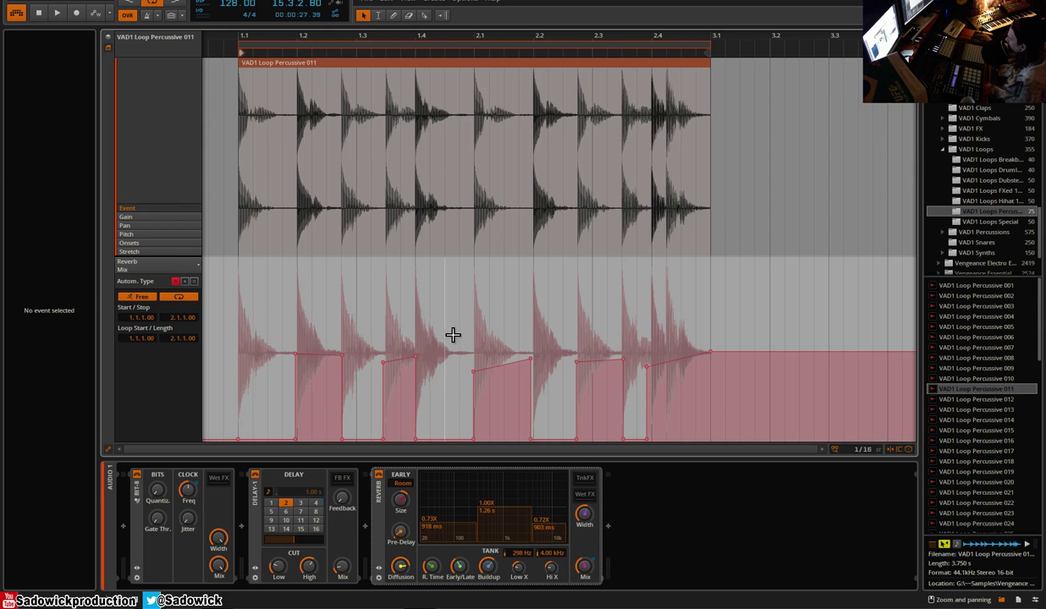
Return to the arrangement and examine the Reverb Mix automation against the waveform between beats 2.1 and 2.2
key(Tab)
key(Tab)
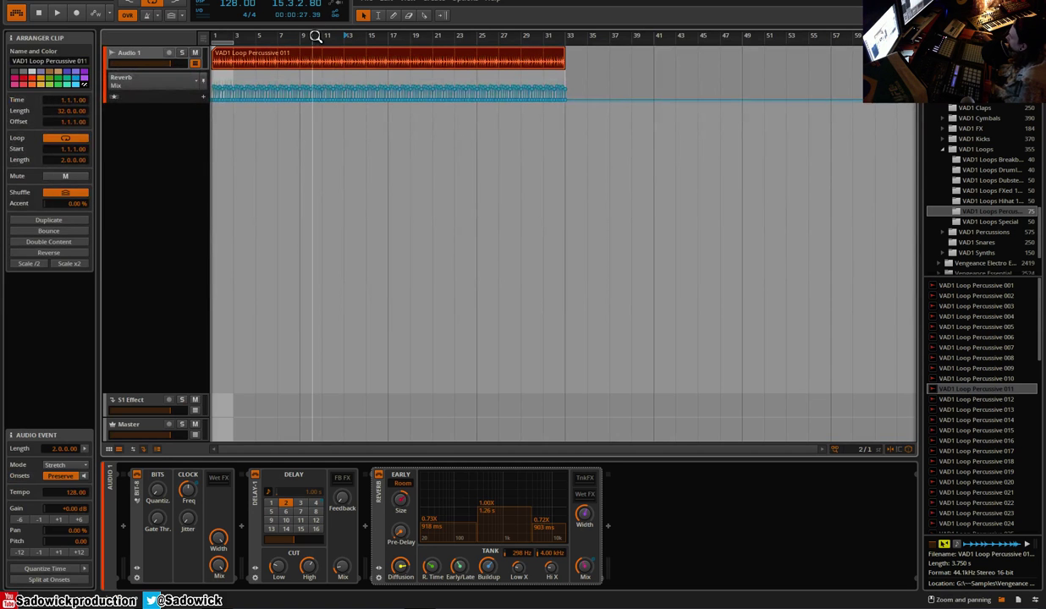
drag(315, 36, 328, 237)
drag(328, 136, 356, 36)
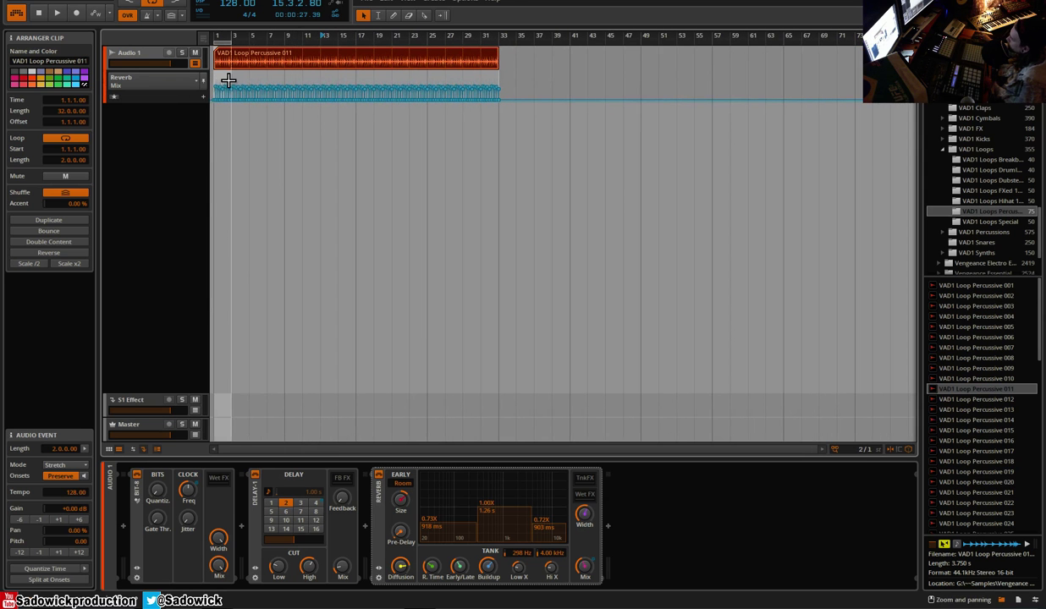
drag(223, 37, 299, 108)
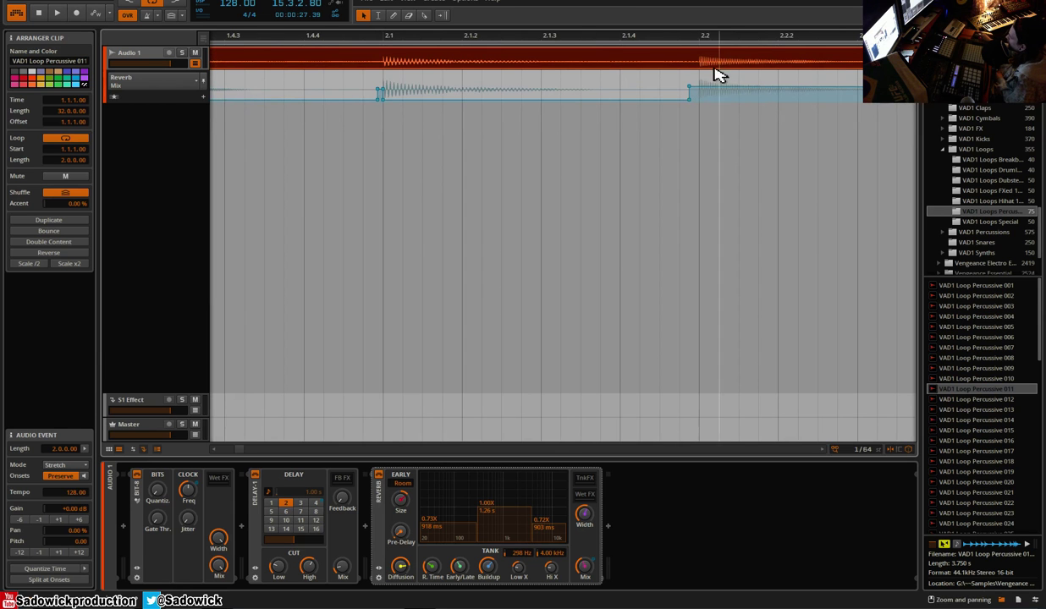